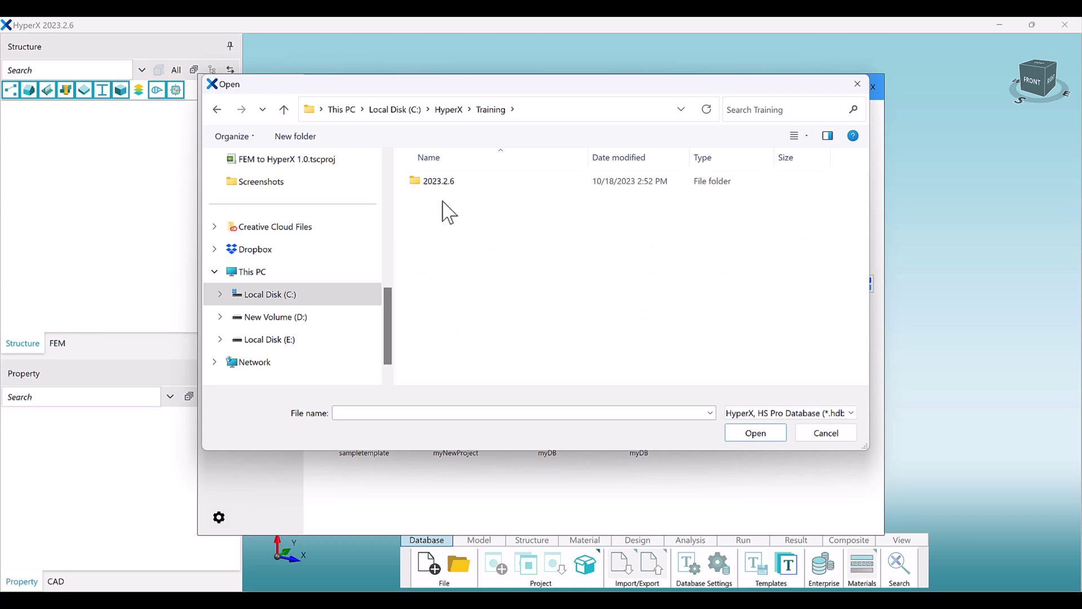
# Open the StiffenedPanels-MachinedRib project from the T1001_StiffenedPanels_MachinedRib_v2023.2.6.hdb3 database in the 2023.2.6 training folder
pyautogui.doubleClick(450, 184)
pyautogui.doubleClick(457, 186)
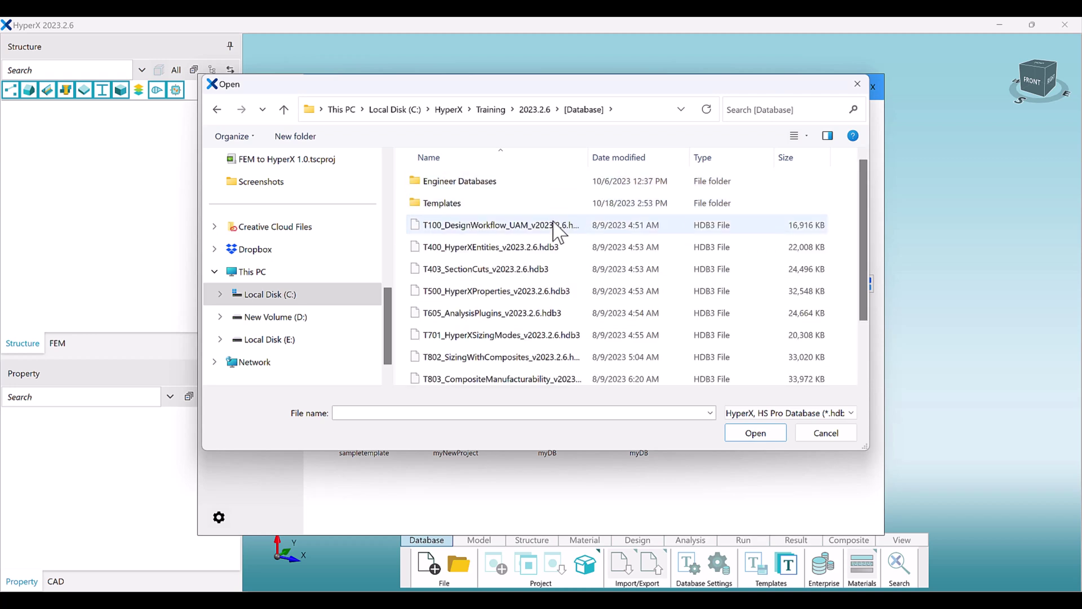
pyautogui.scroll(-1, 560, 230)
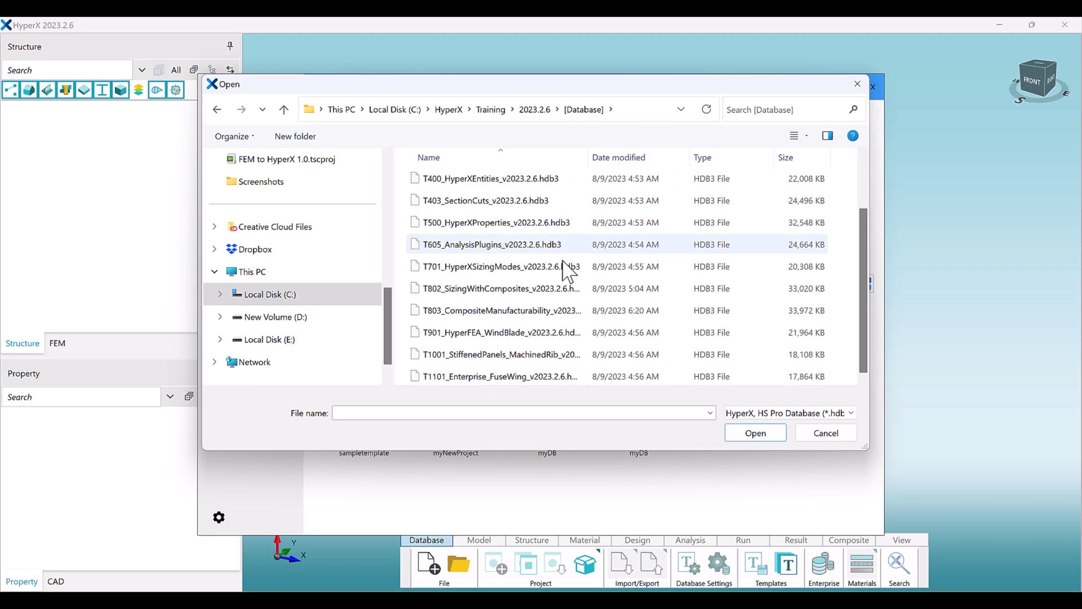
pyautogui.doubleClick(526, 356)
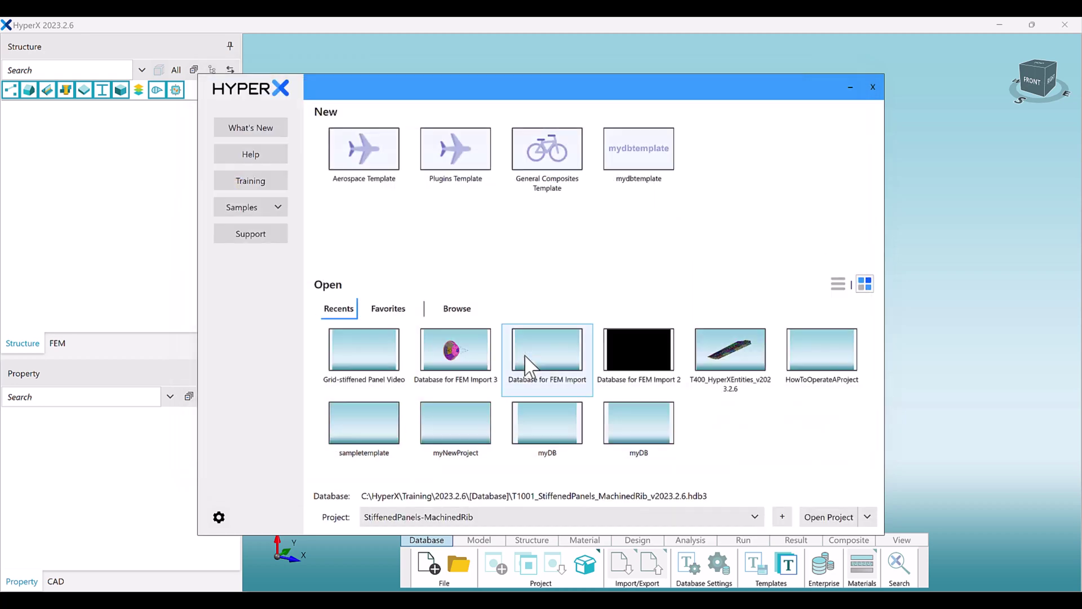
pyautogui.click(830, 514)
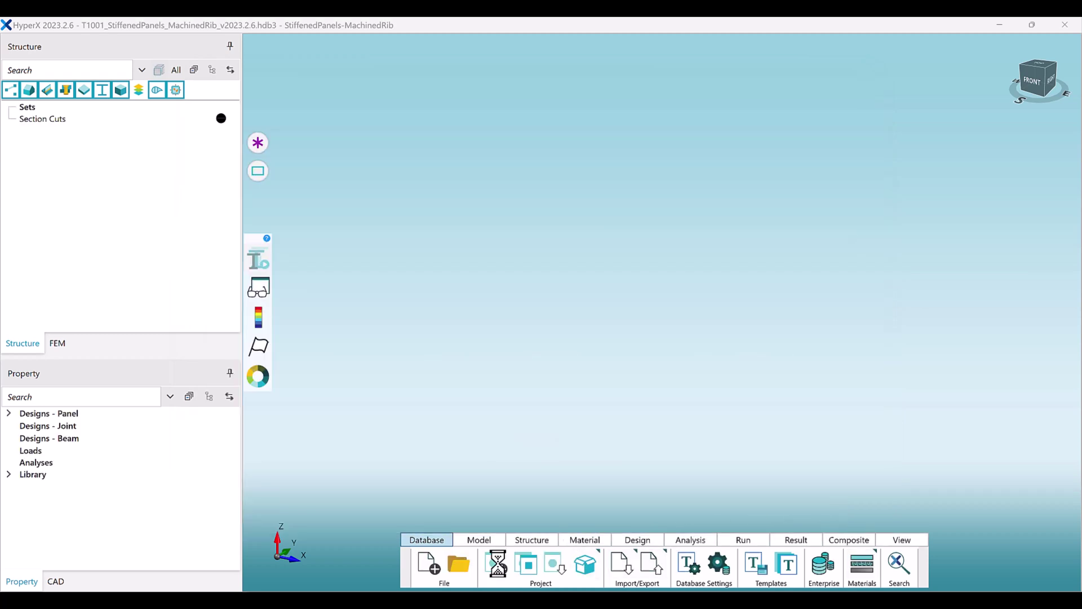
# Import the finite element model Rib01_Carveout_Rundeck.bdf from the training FEA Rib folder, including 1D beams, 1D connectors and 2D shells
pyautogui.click(479, 540)
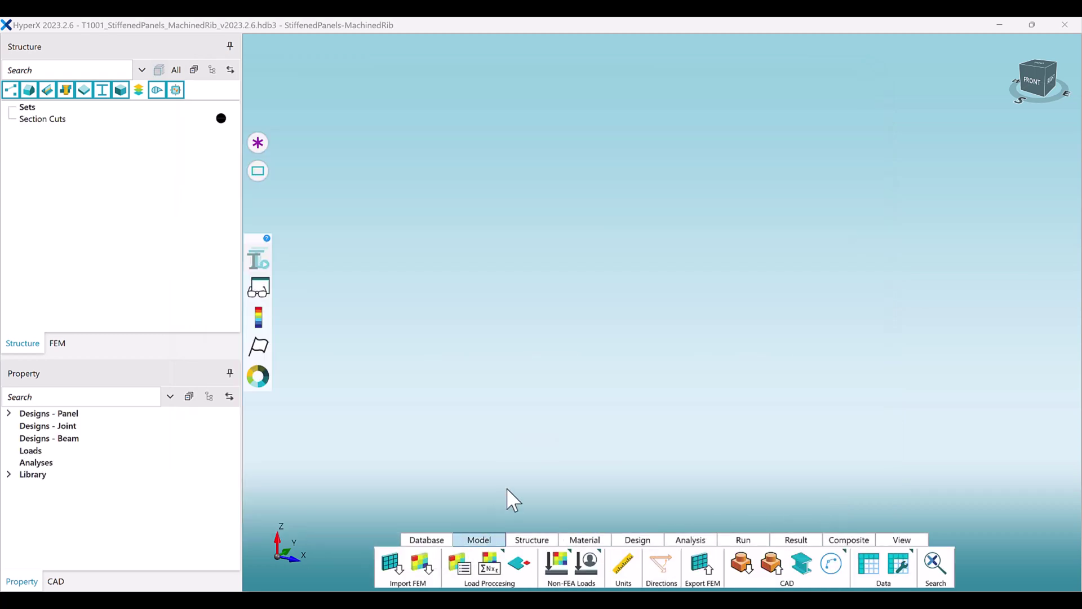
pyautogui.click(393, 565)
pyautogui.doubleClick(501, 210)
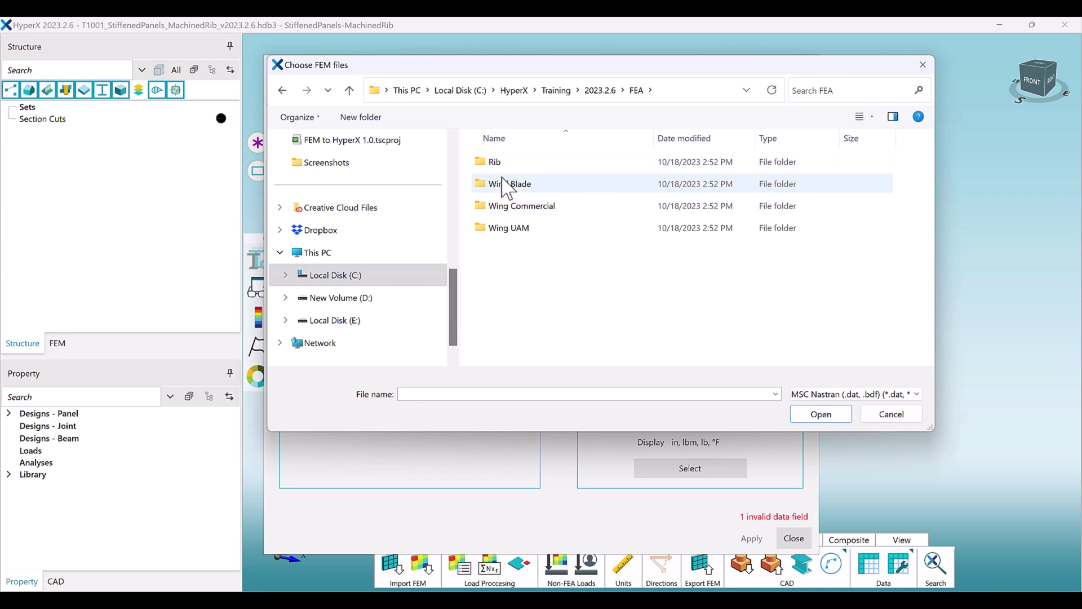
pyautogui.doubleClick(504, 166)
pyautogui.doubleClick(508, 164)
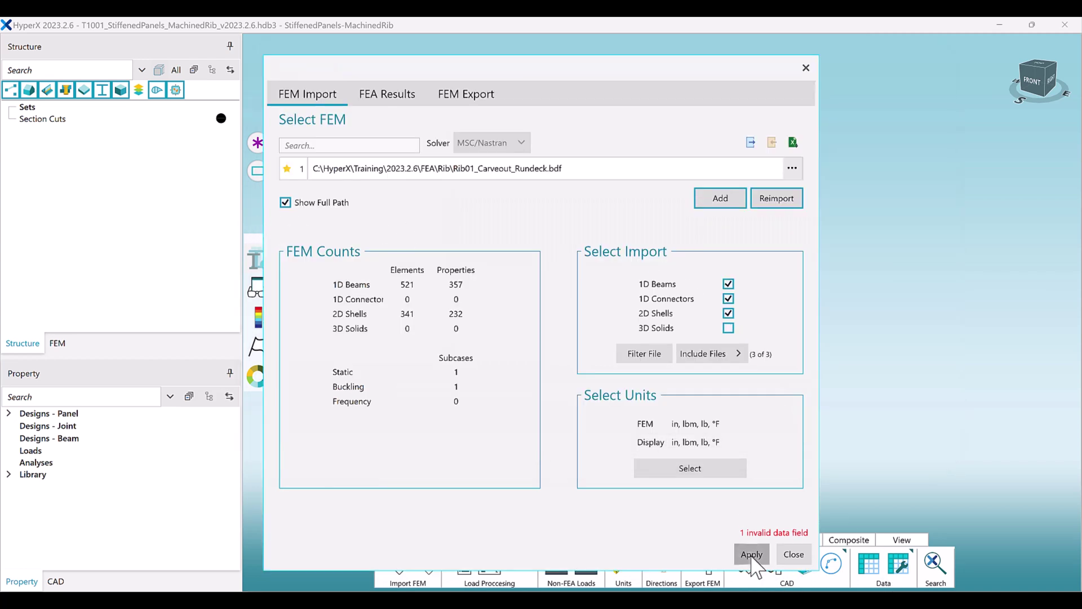
pyautogui.click(752, 555)
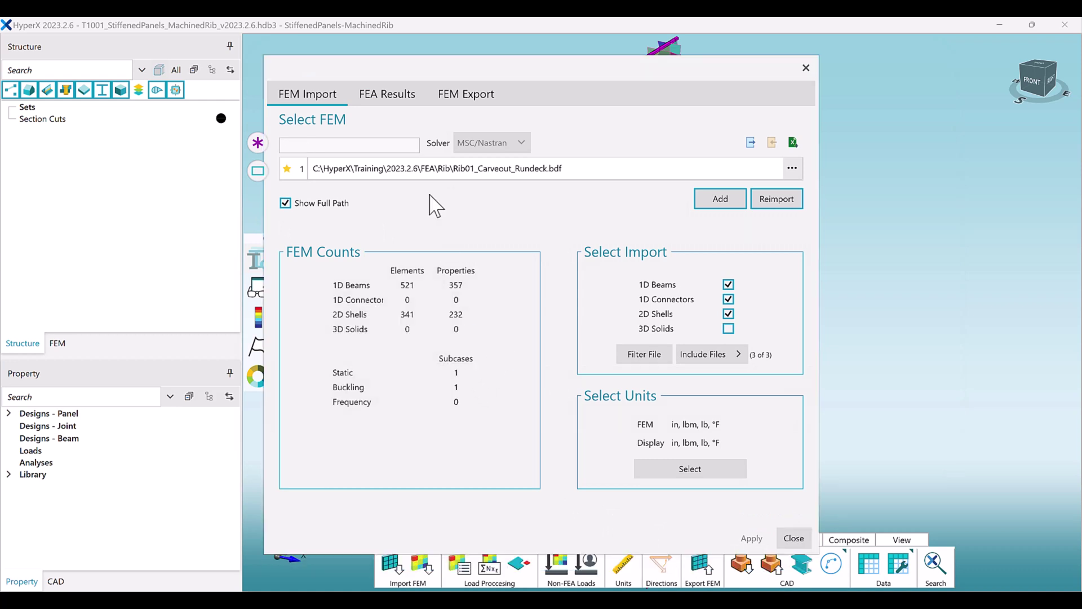
# Review the FEA results subcases and the limit load factors of the design loads
pyautogui.click(395, 97)
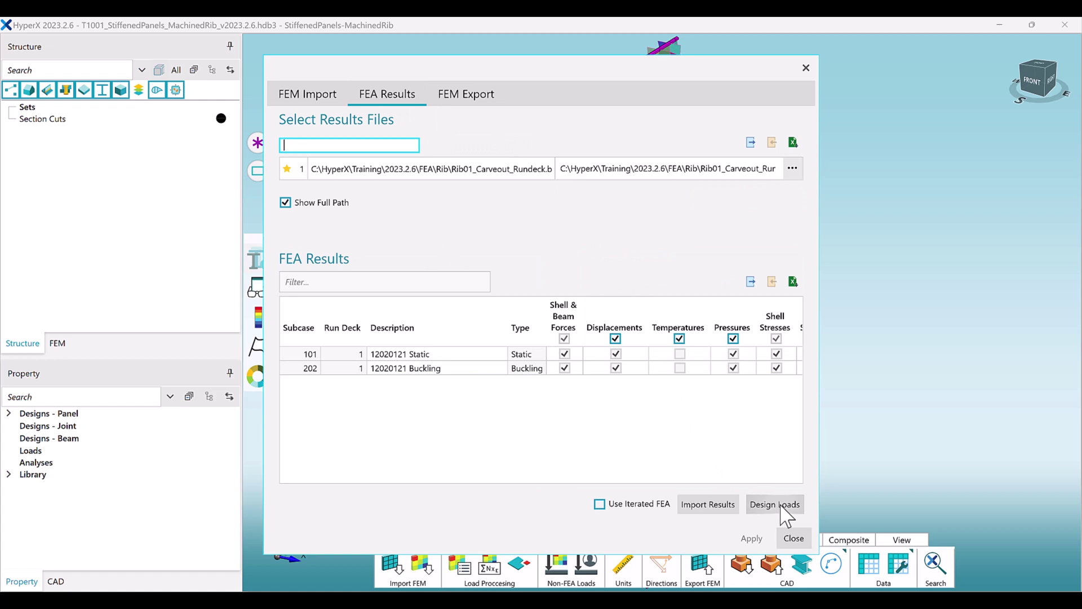
pyautogui.click(787, 515)
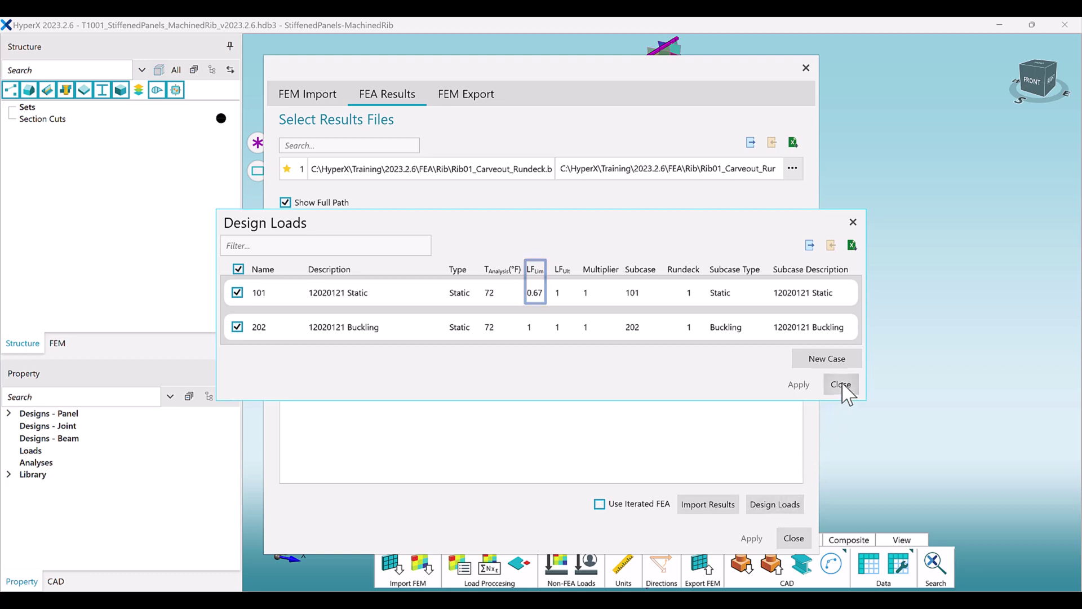
pyautogui.click(845, 386)
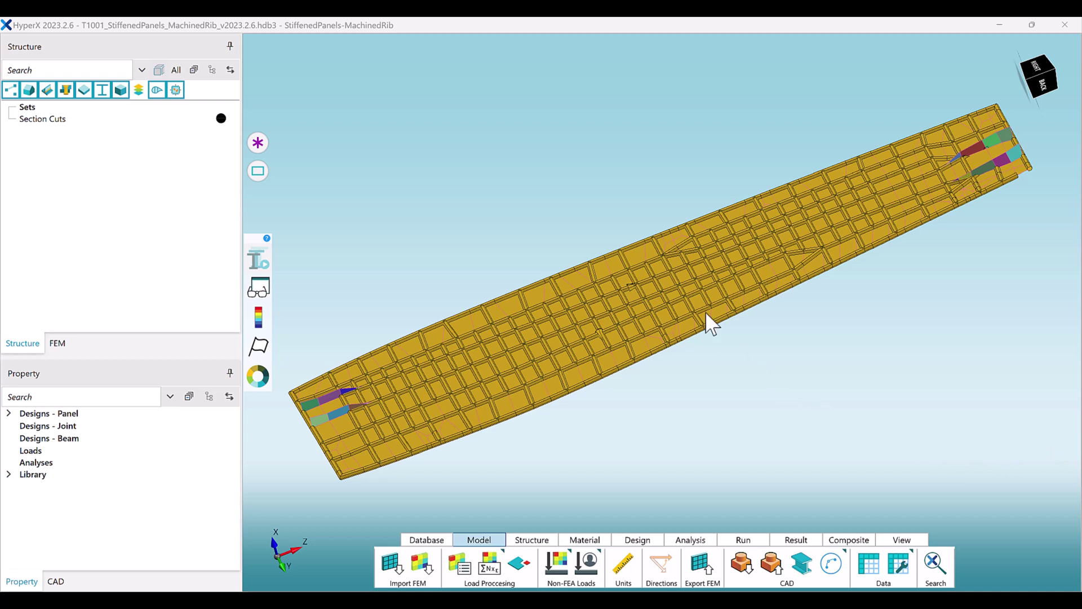
# Create a structure named Rib from the selected FEM properties, keeping the non-structural mass import
pyautogui.rightClick(658, 284)
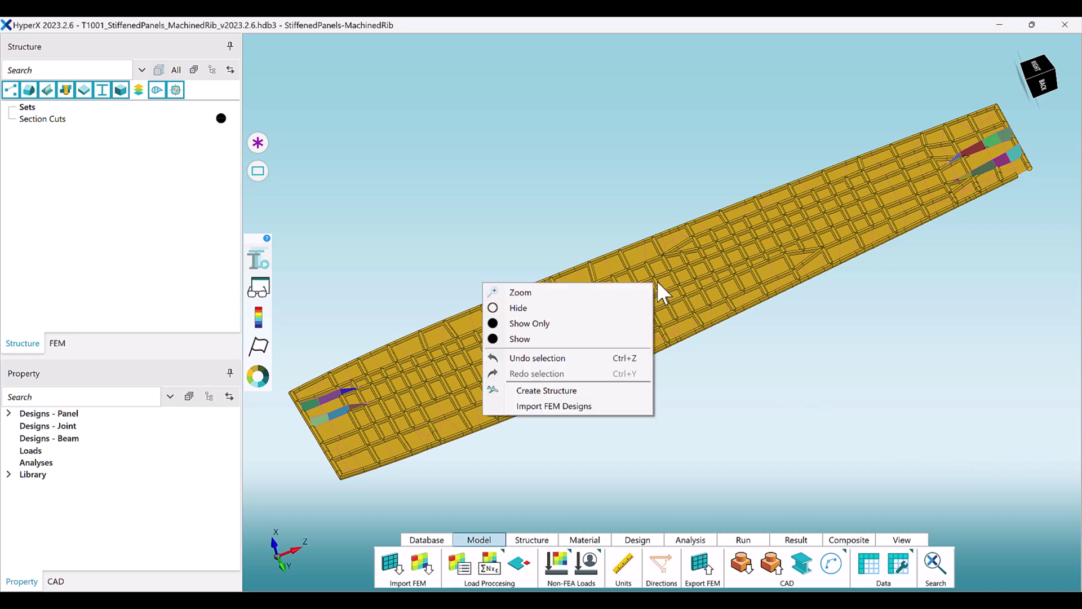
pyautogui.click(564, 390)
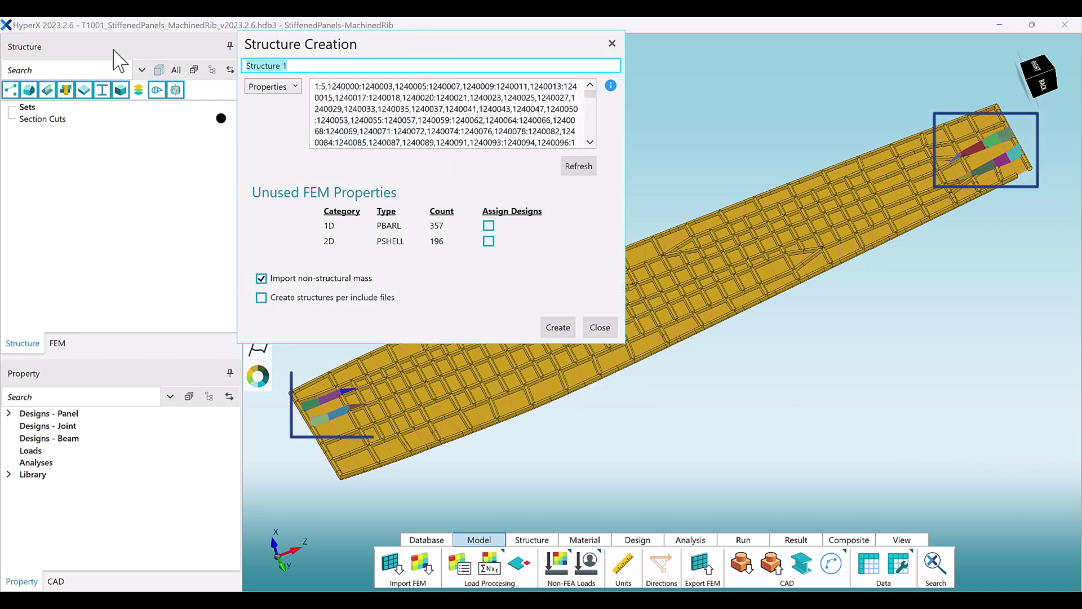
pyautogui.write('Rib')
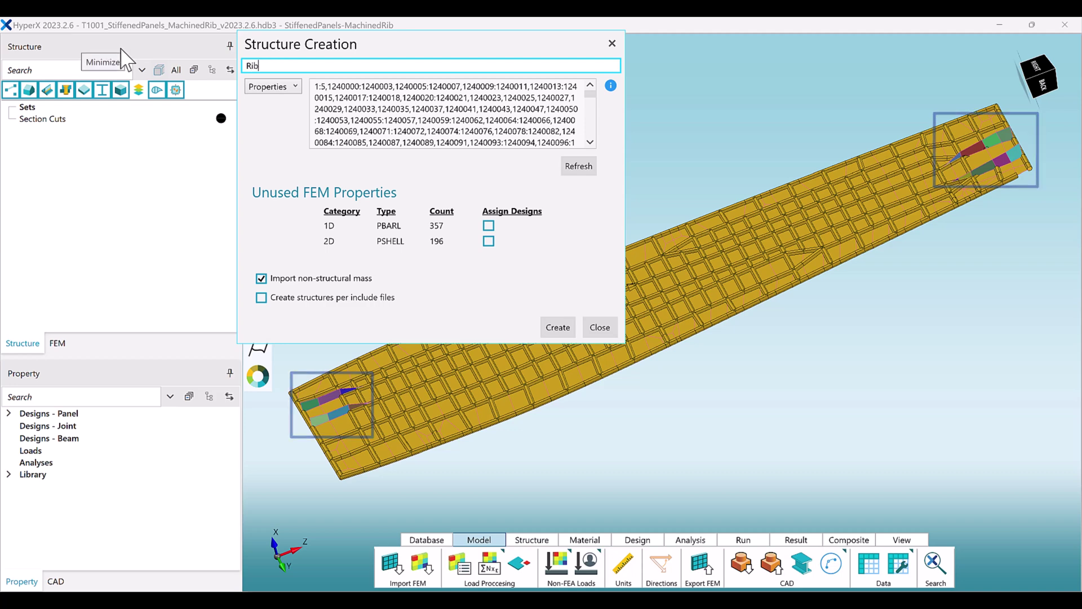
pyautogui.click(557, 327)
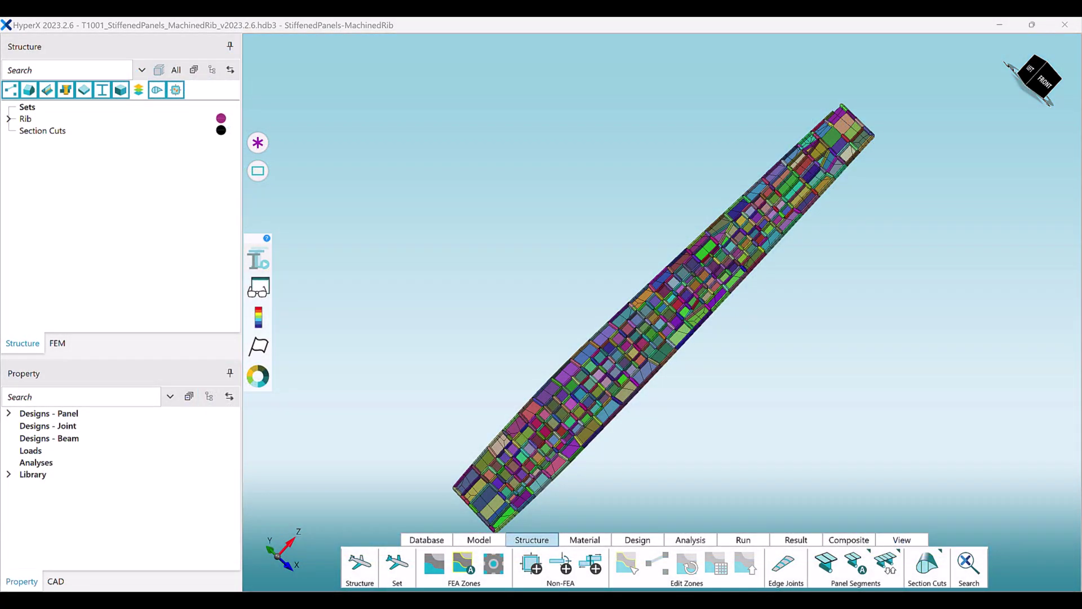
# Create Technique 2 panel segments across the entire rib, including all elements in skin zones
pyautogui.click(860, 570)
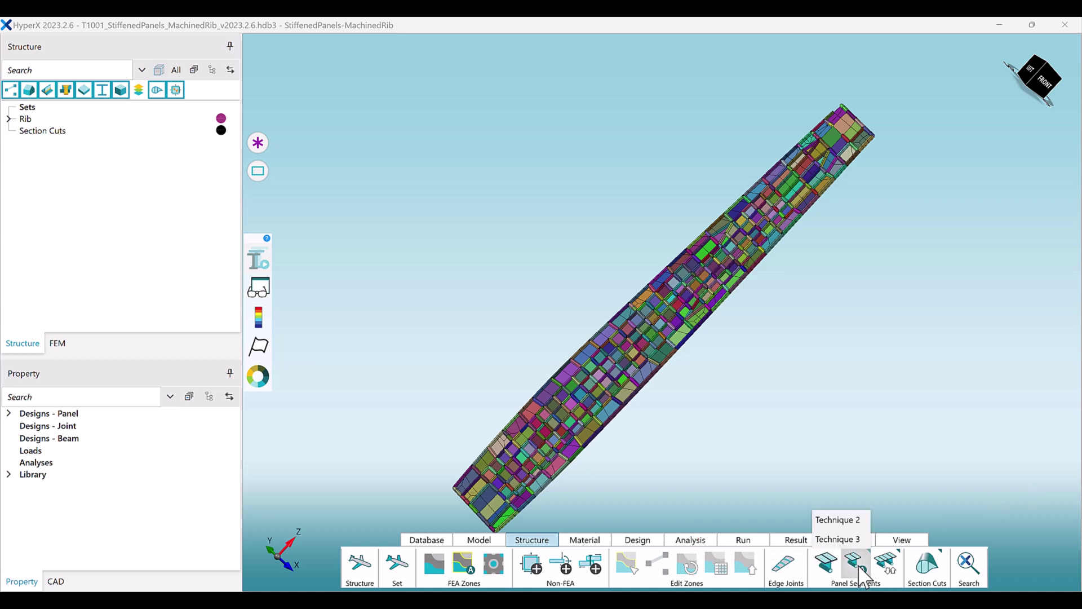
pyautogui.click(850, 530)
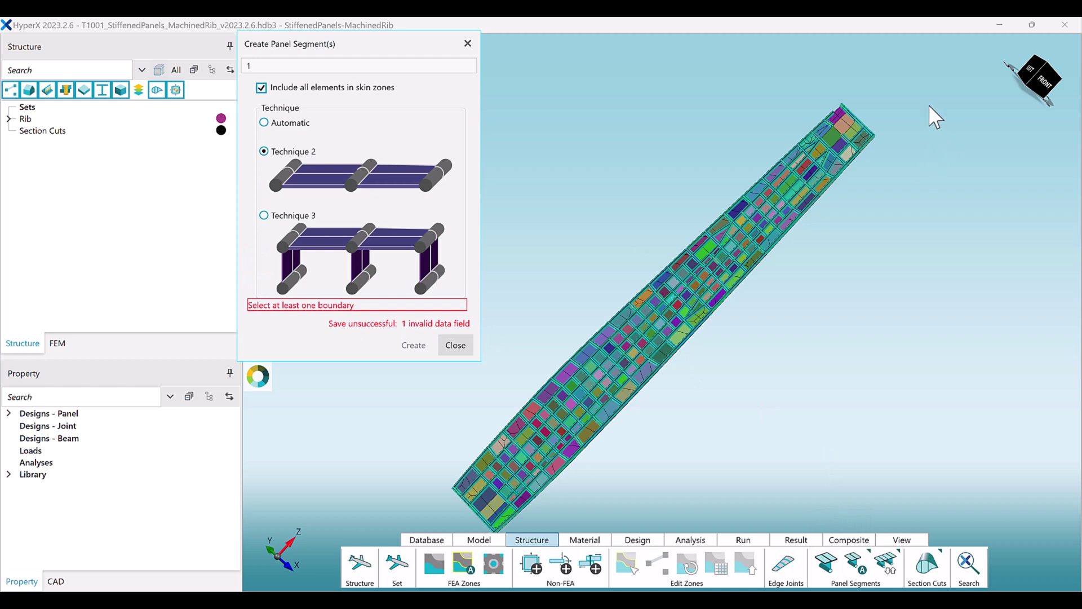
pyautogui.moveTo(930, 102); pyautogui.dragTo(445, 541)
pyautogui.click(413, 333)
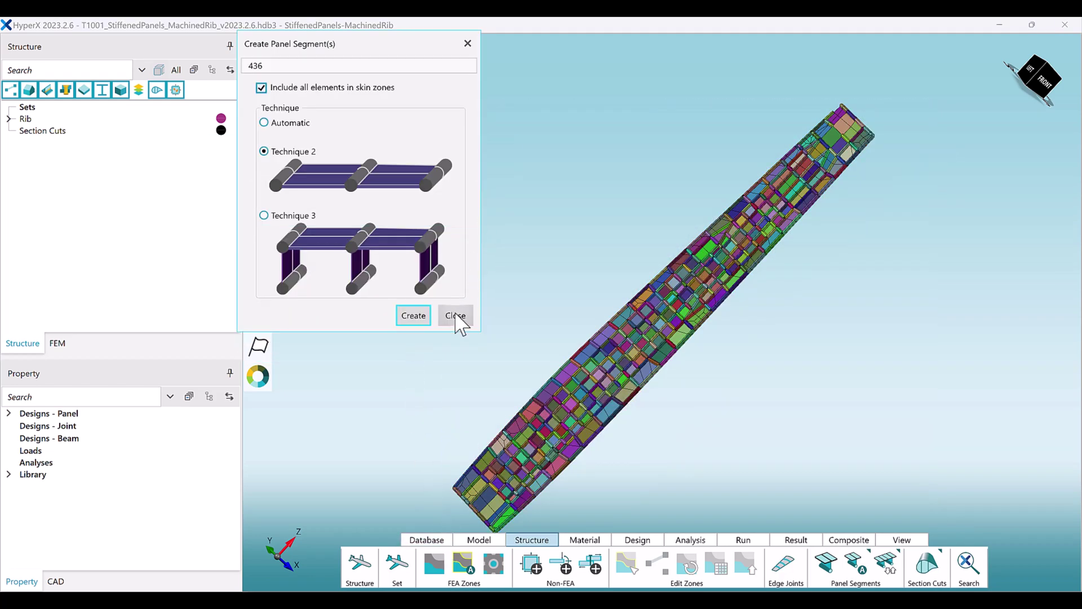
pyautogui.click(456, 315)
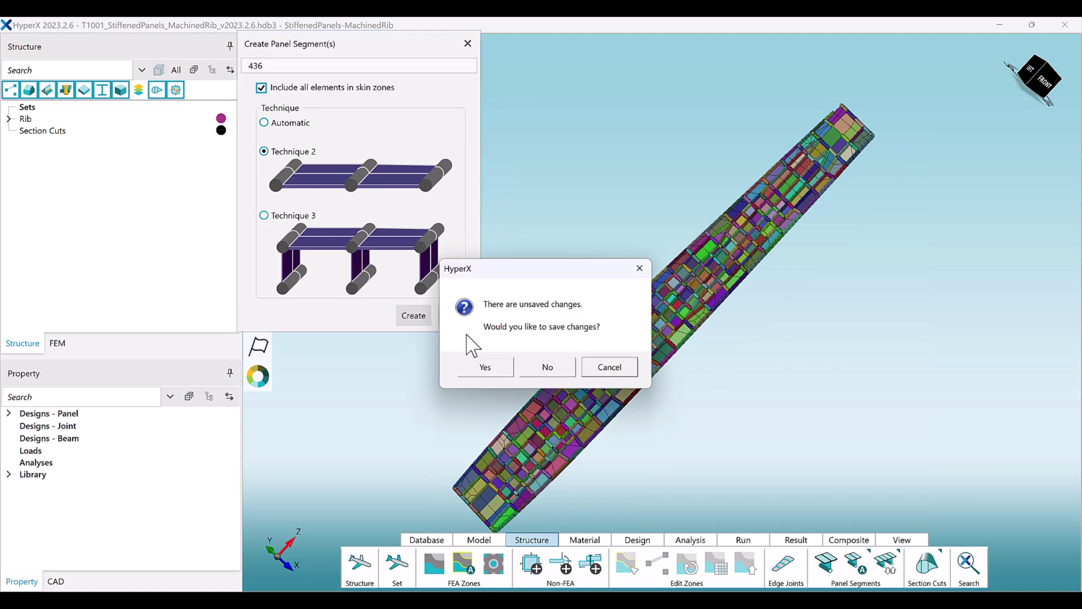
pyautogui.press('Return')
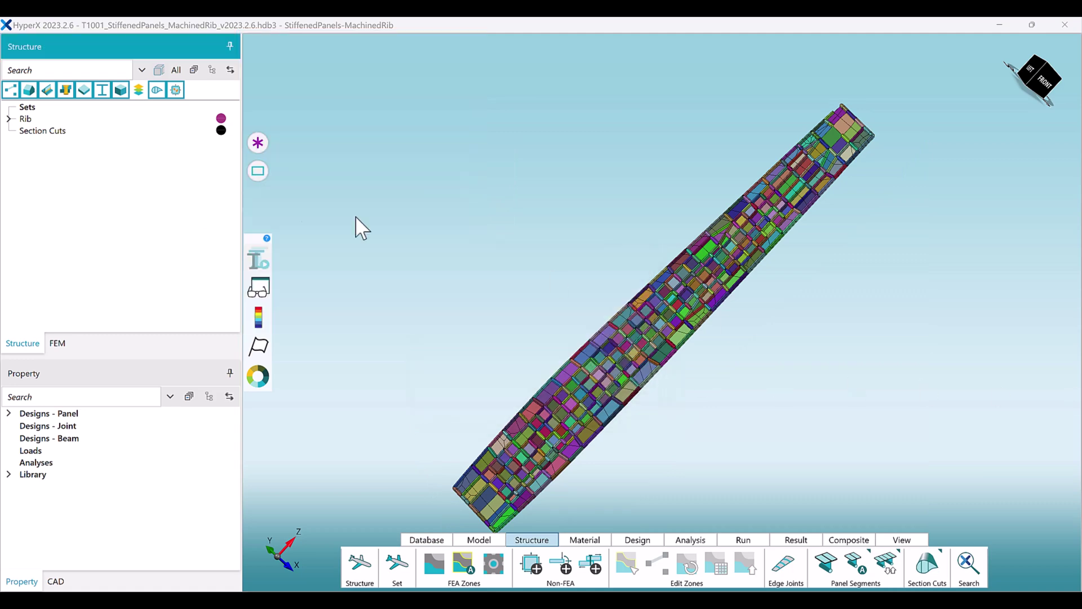
# Expand the Rib structure and inspect the skin and stiffener definition of a panel segment near the rib's lower end
pyautogui.click(9, 119)
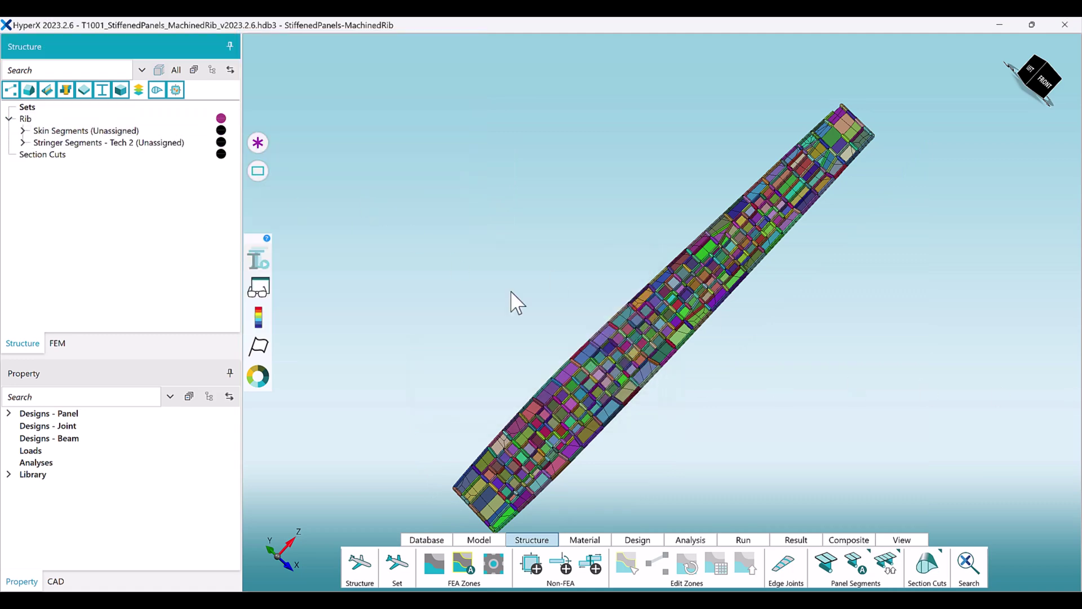
pyautogui.click(542, 483)
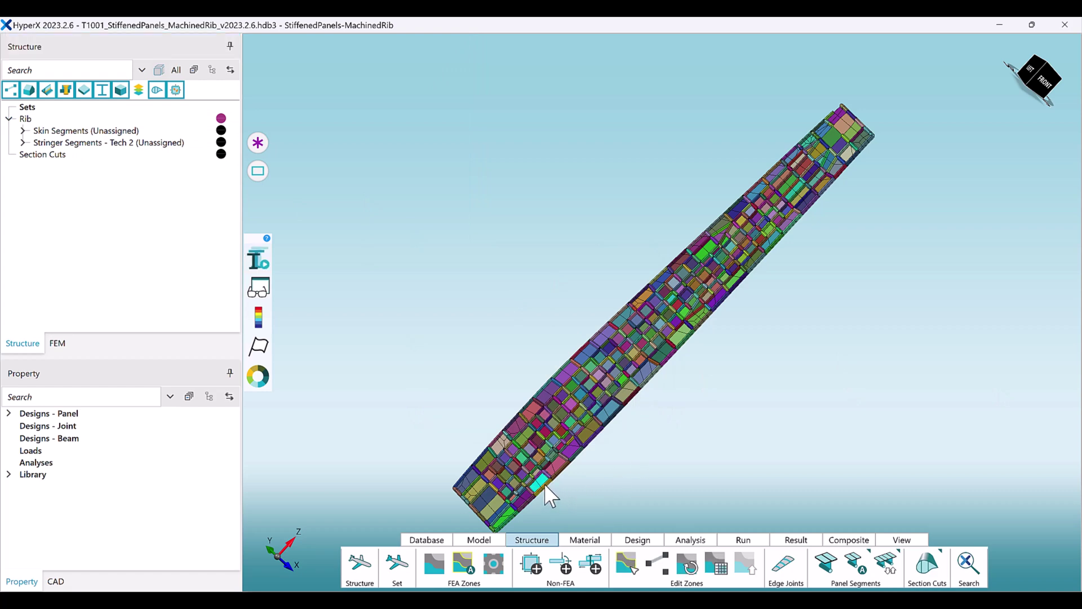
pyautogui.rightClick(543, 483)
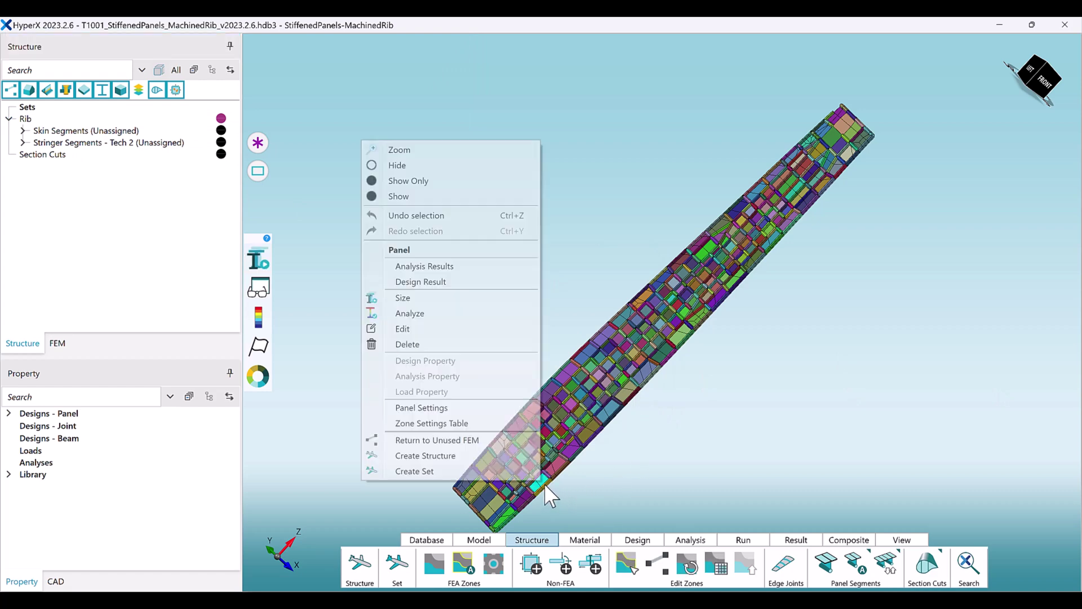
pyautogui.click(420, 332)
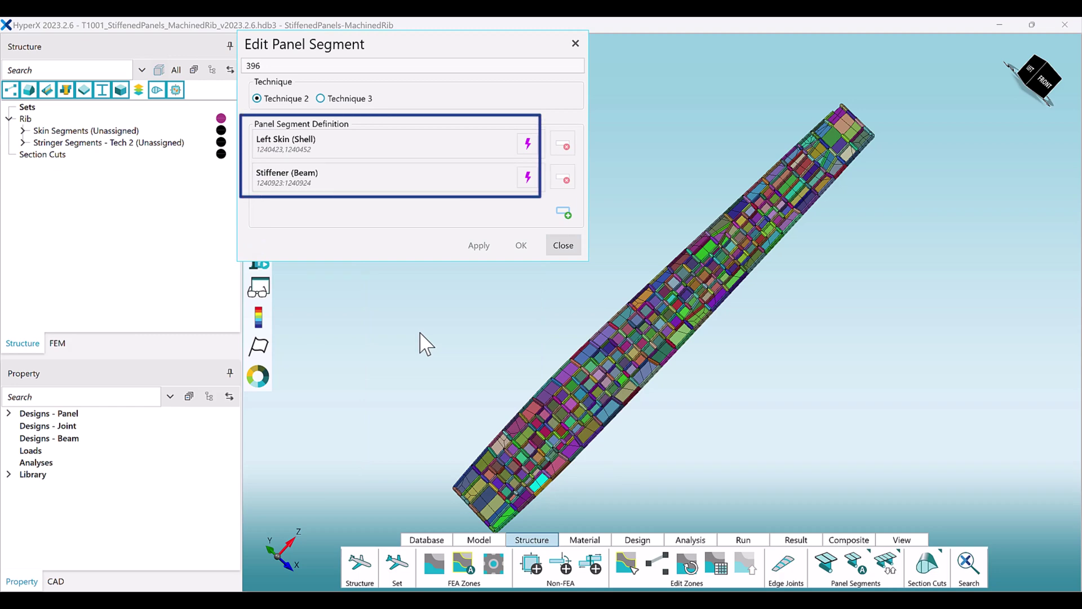
pyautogui.click(564, 246)
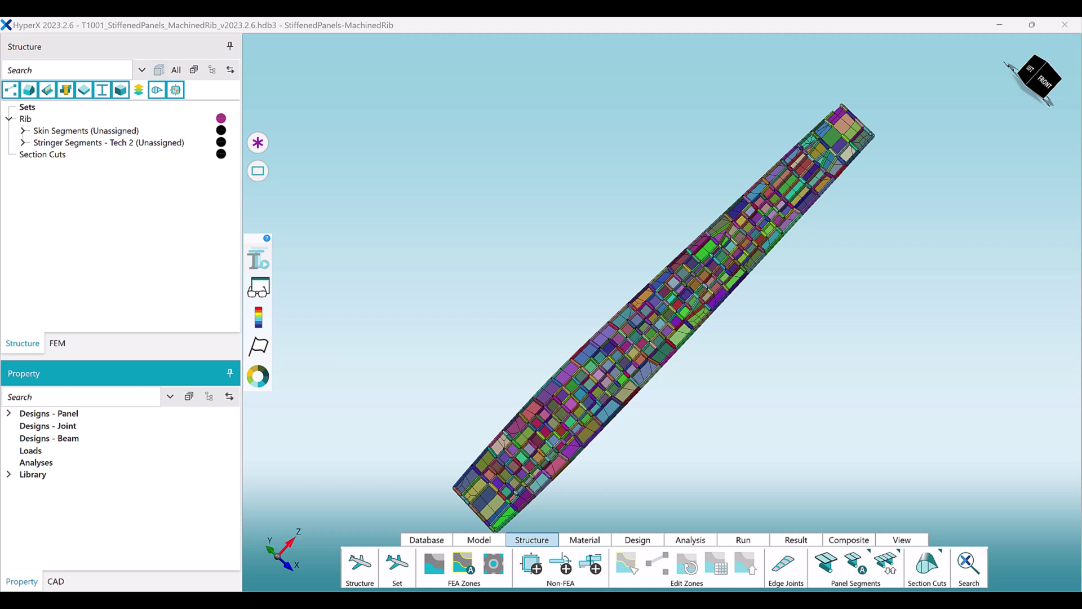
# Assign the Skins plate design to the skin segments and the Bars stiffened panel design to the stringer segments
pyautogui.click(9, 415)
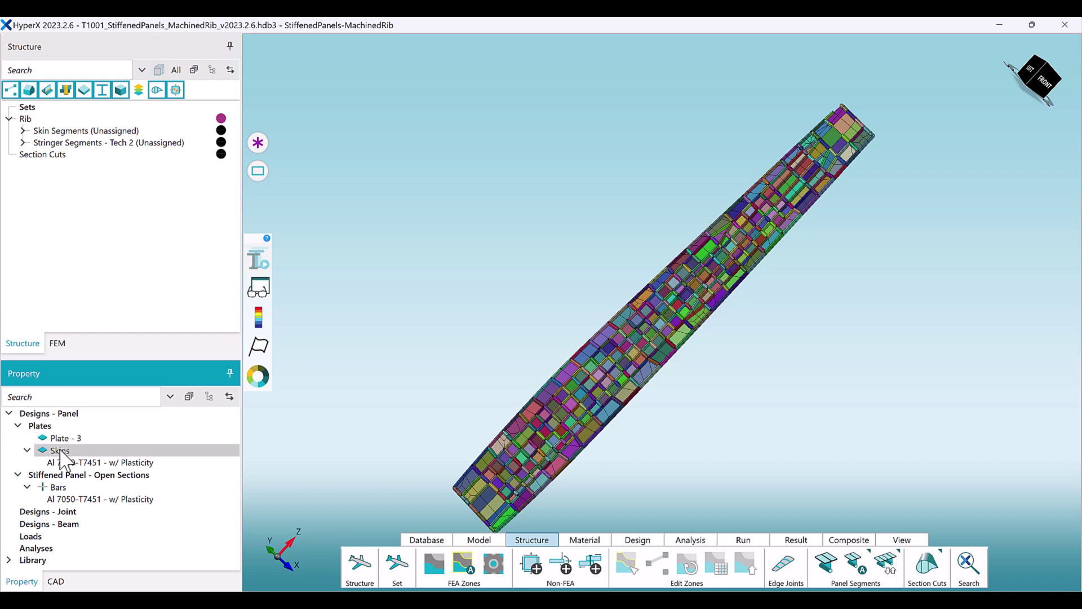
pyautogui.moveTo(63, 460); pyautogui.dragTo(68, 142)
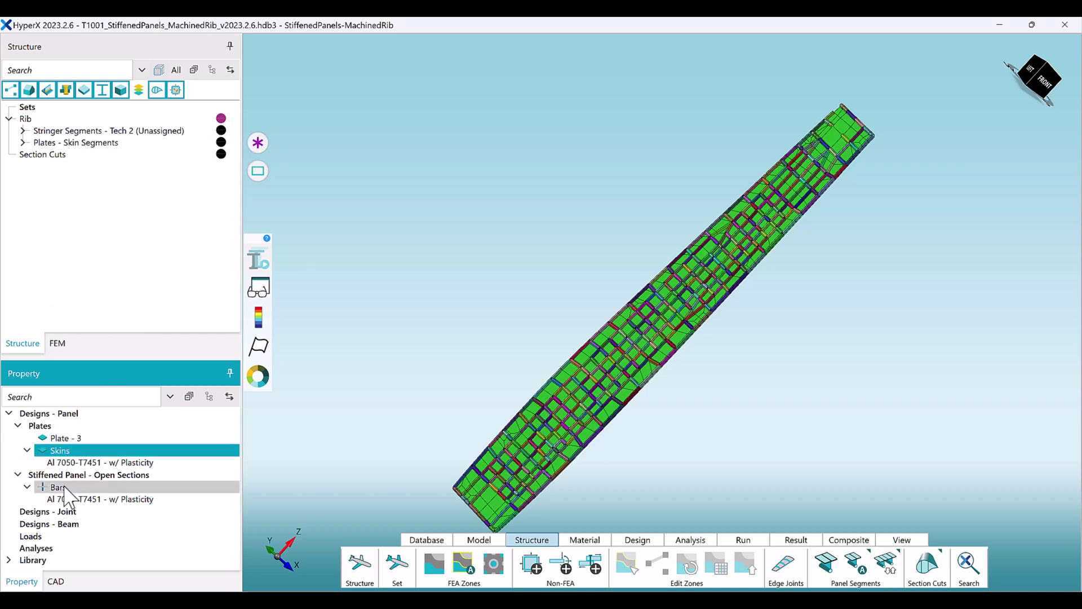
pyautogui.moveTo(64, 488); pyautogui.dragTo(99, 144)
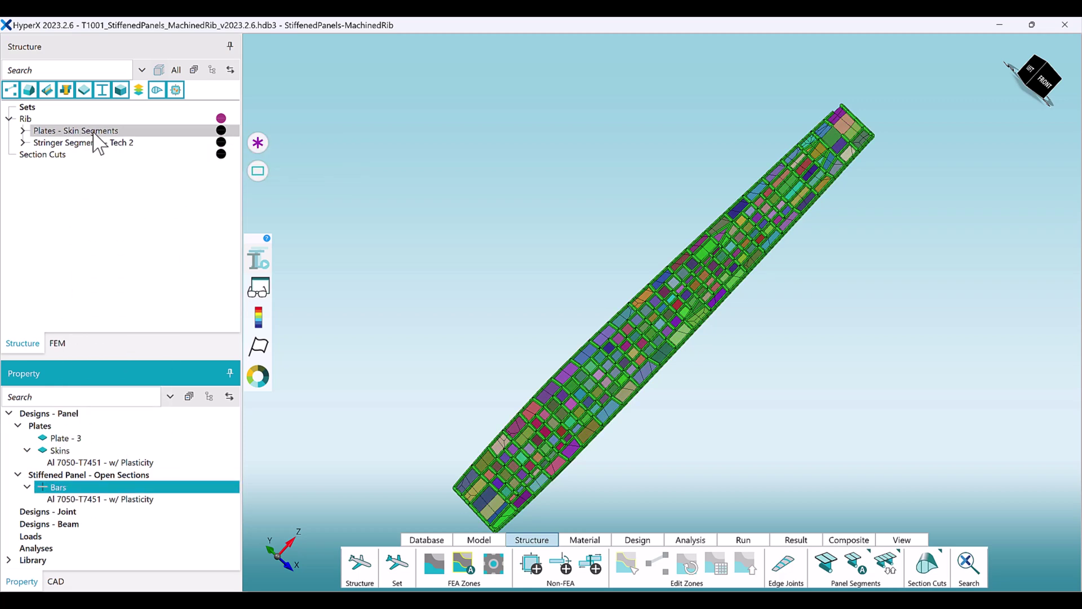
# Display the Skins and Bars panel design properties together and examine their modeling technique, sizing dimensions and materials
pyautogui.click(110, 131)
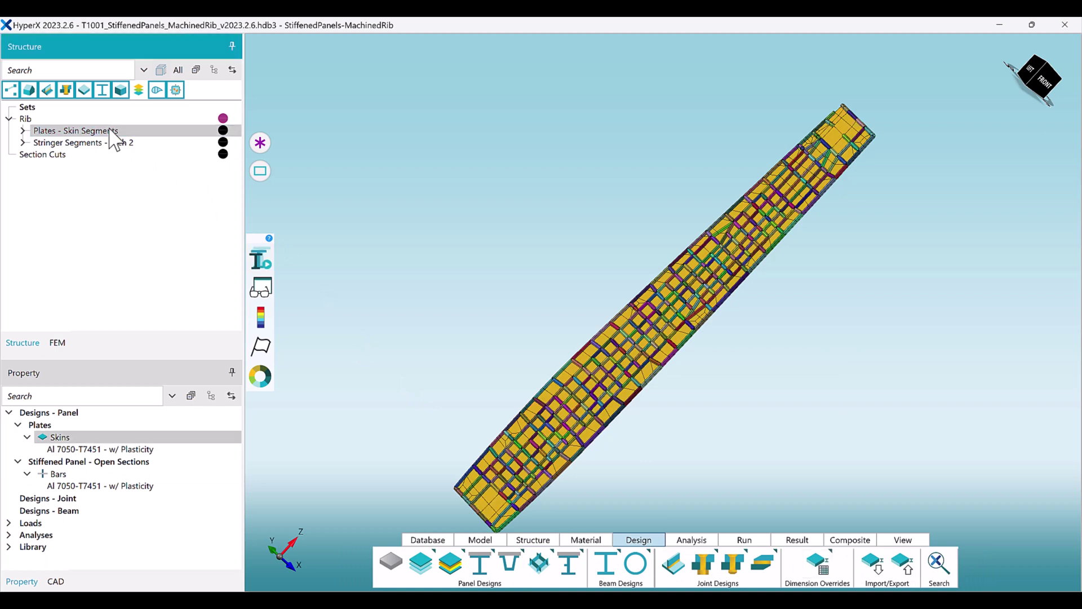
pyautogui.rightClick(111, 132)
pyautogui.click(169, 305)
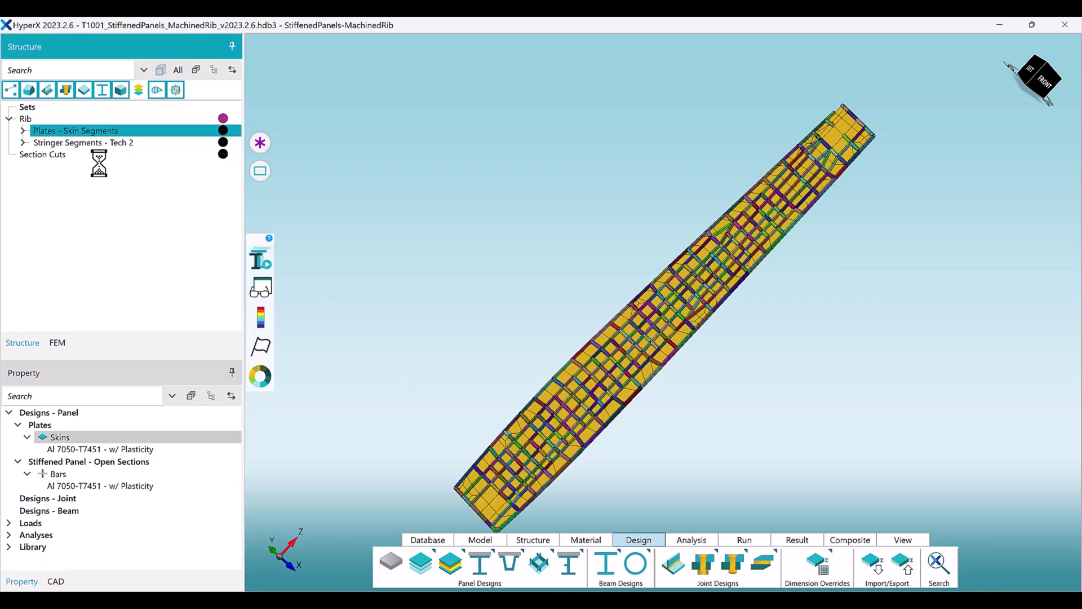
pyautogui.rightClick(88, 145)
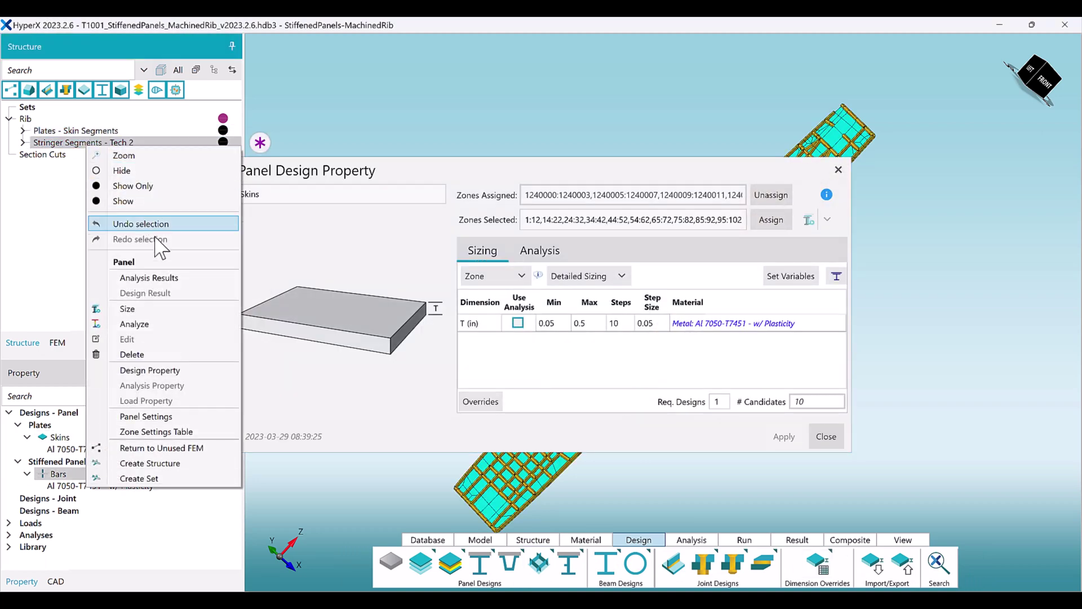
pyautogui.click(151, 370)
pyautogui.moveTo(550, 93); pyautogui.dragTo(417, 57)
pyautogui.moveTo(756, 174); pyautogui.dragTo(771, 271)
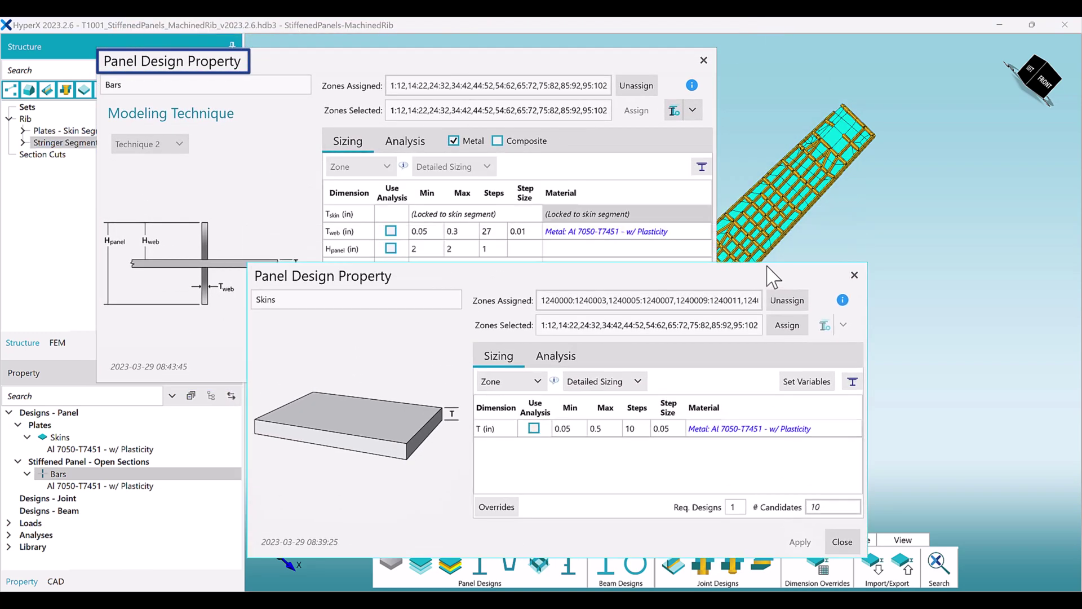
pyautogui.click(416, 59)
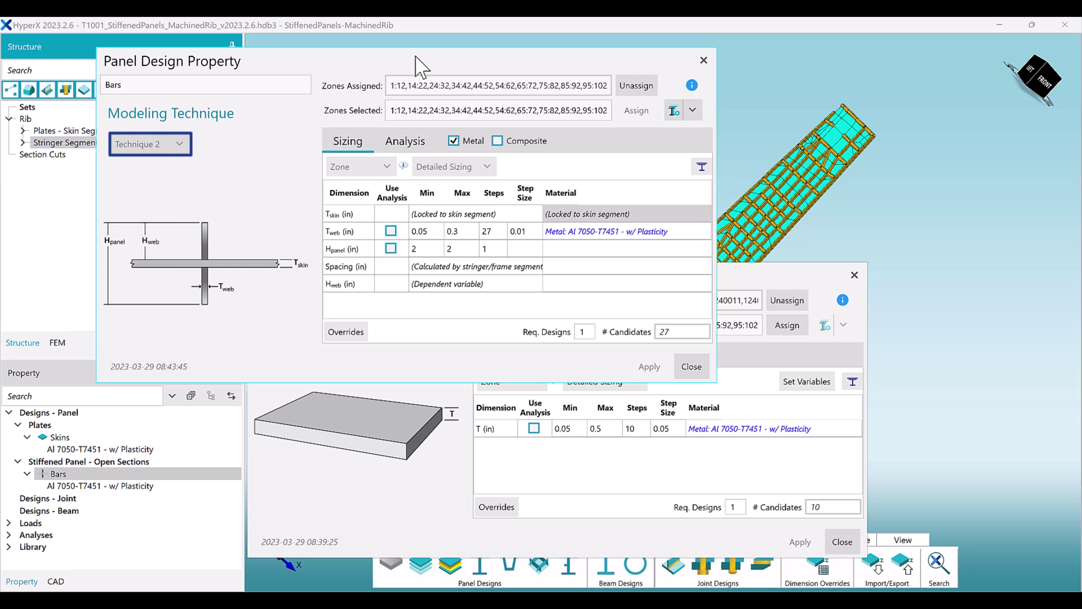
pyautogui.press('Tab')
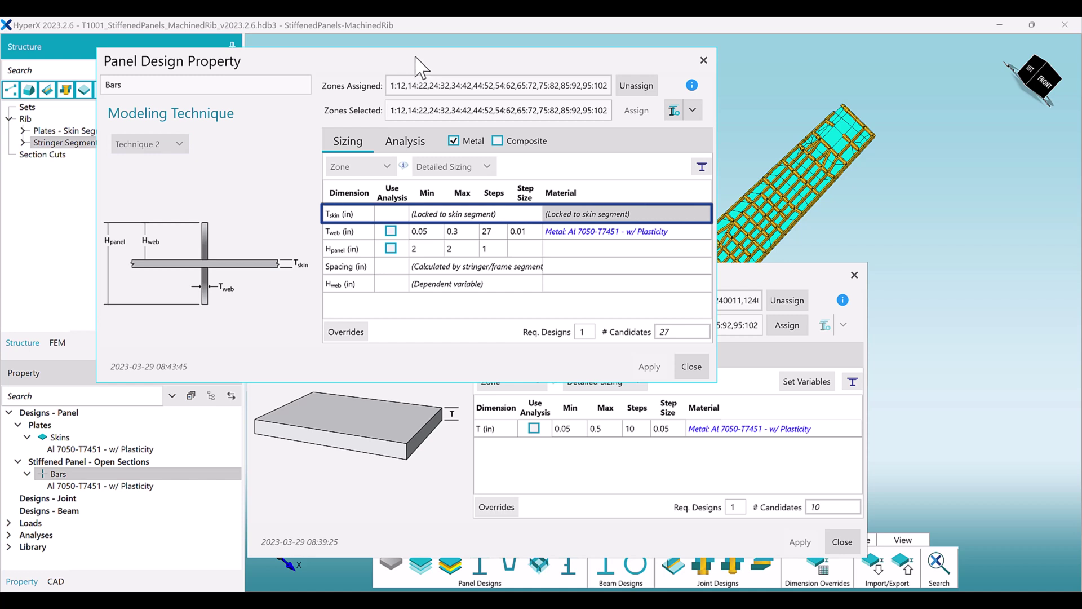
pyautogui.press('Tab')
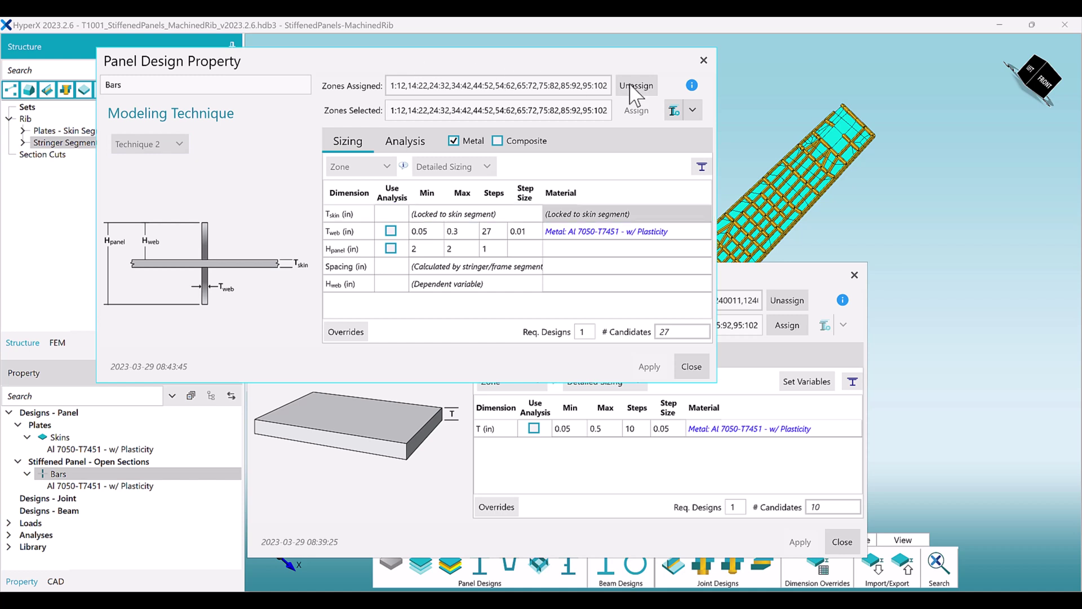
# Close both panel design properties and create a panel analysis property named Skins
pyautogui.click(704, 60)
pyautogui.click(855, 275)
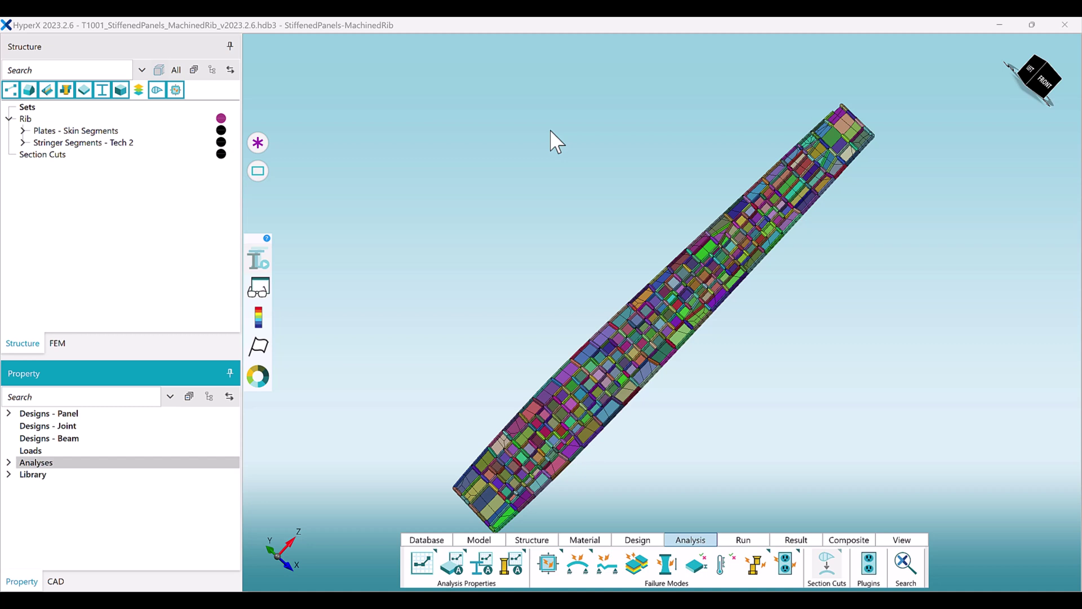
pyautogui.click(65, 464)
pyautogui.rightClick(70, 473)
pyautogui.click(85, 476)
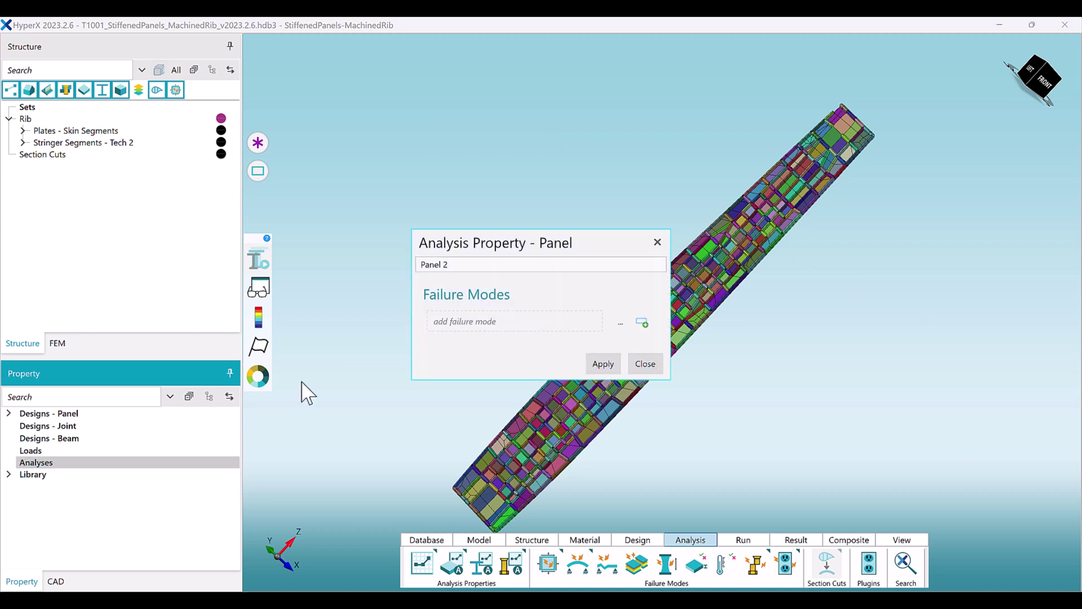
pyautogui.click(469, 265)
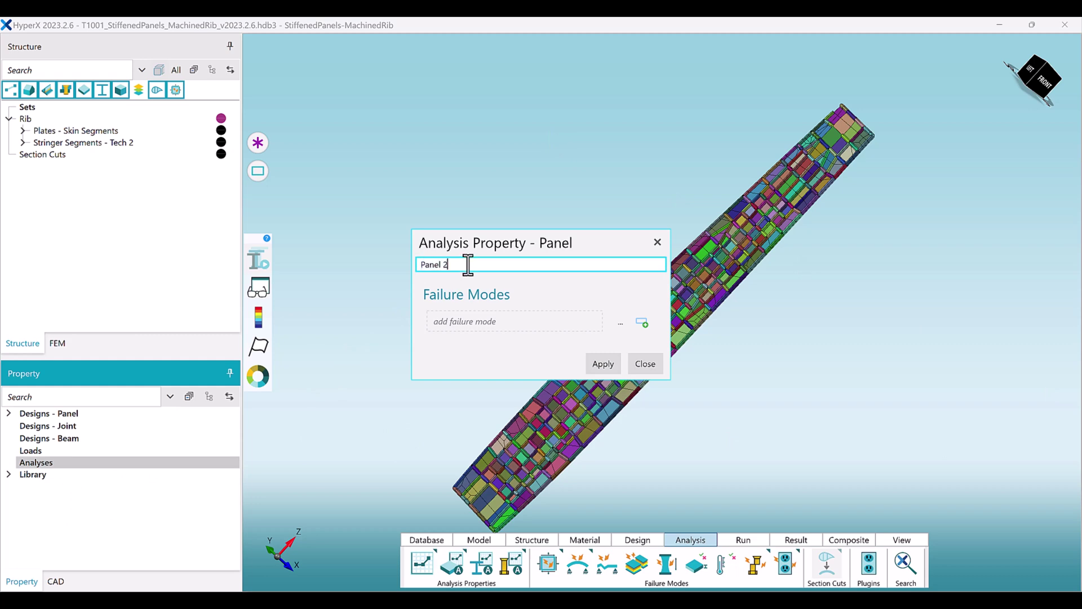
pyautogui.moveTo(468, 264); pyautogui.dragTo(367, 259)
pyautogui.write('Skins')
# Add a Grid Stiffened failure mode named GS-Skins to the Skins panel analysis property
pyautogui.click(642, 323)
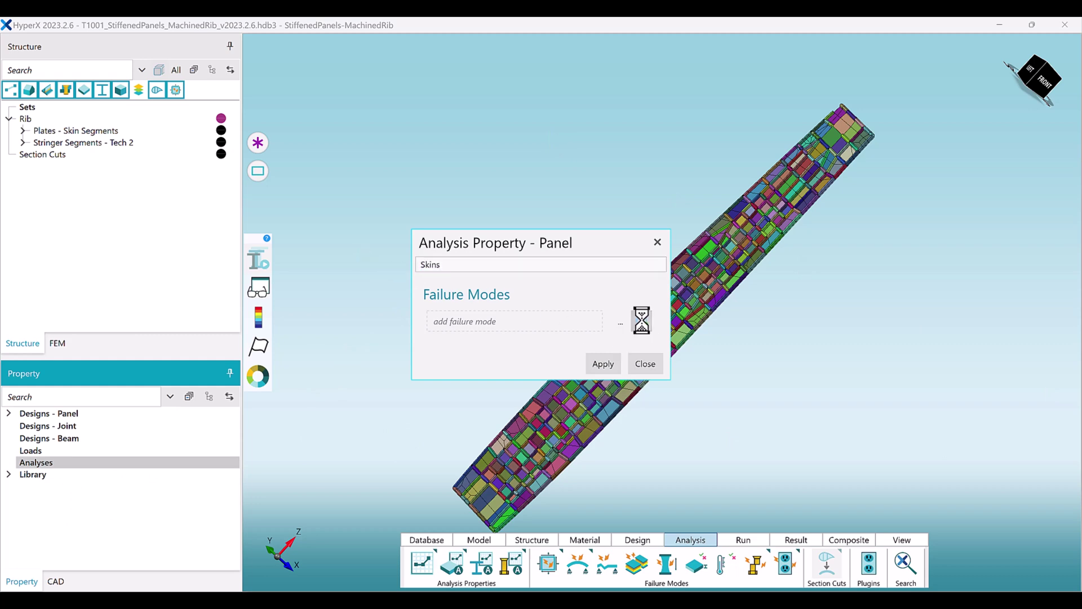
pyautogui.click(592, 268)
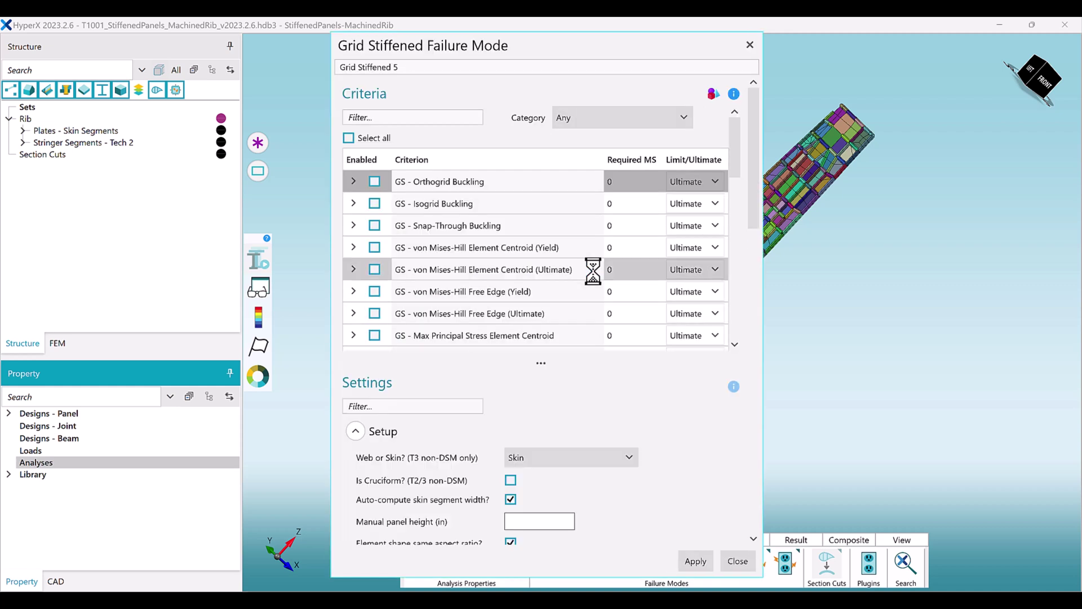
pyautogui.click(427, 68)
pyautogui.moveTo(427, 68); pyautogui.dragTo(288, 51)
pyautogui.write('GS-Skins')
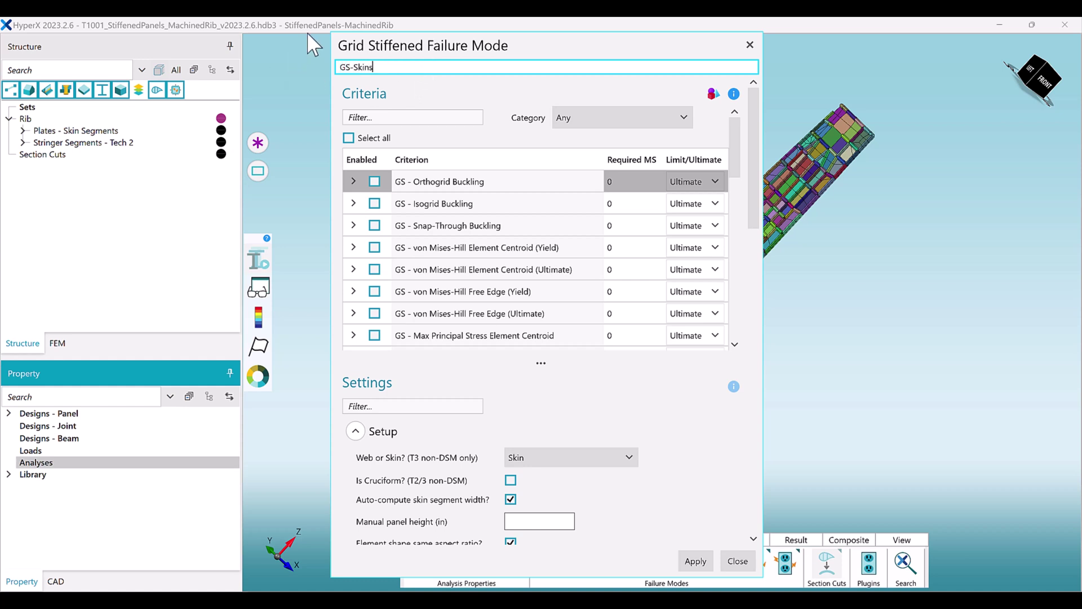
# Enable the GS - Orthogrid Buckling criterion and the GS - von Mises Element Centroid criteria for both Yield and Ultimate in GS-Skins
pyautogui.click(374, 182)
pyautogui.scroll(-4, 418, 282)
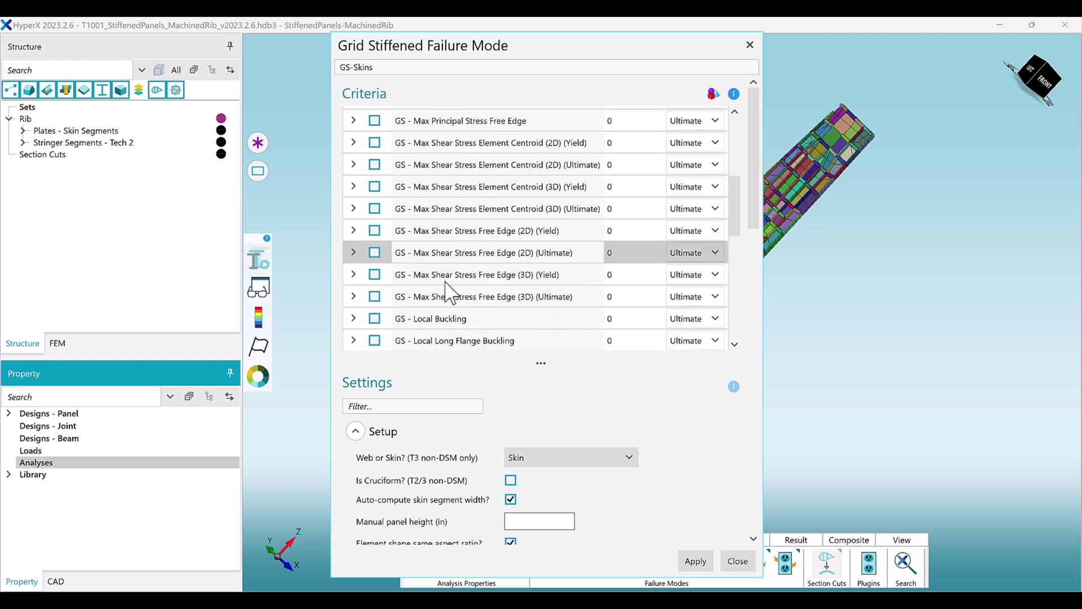
pyautogui.scroll(-6, 449, 292)
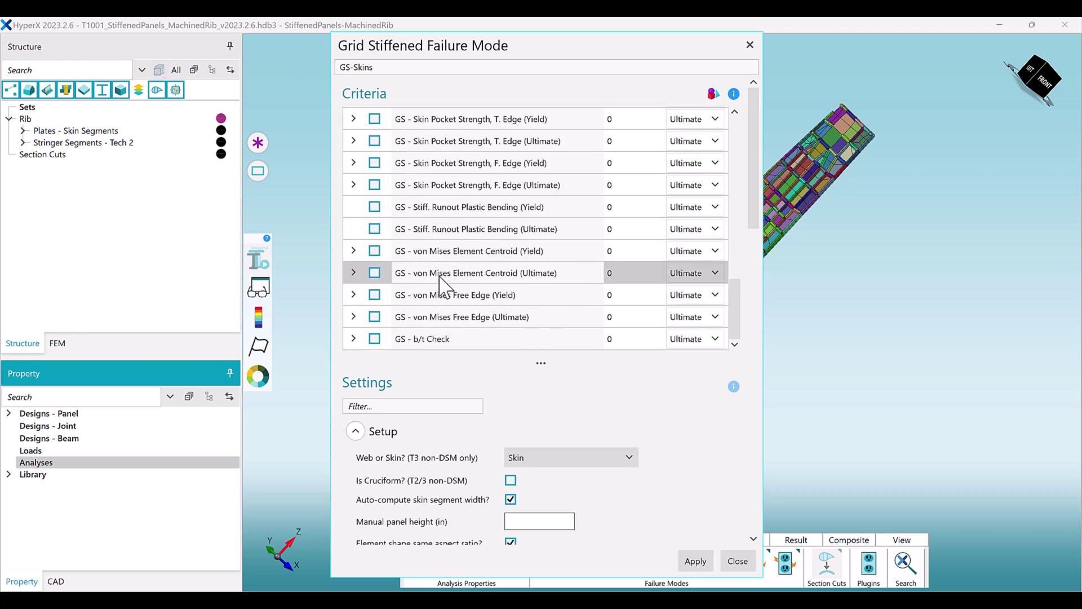
pyautogui.click(375, 251)
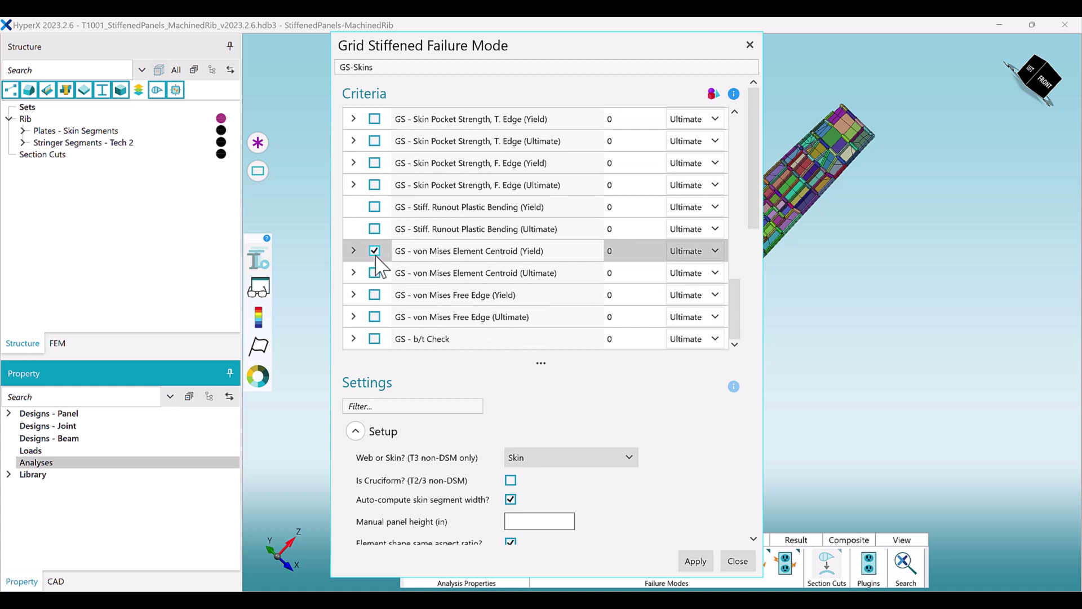
pyautogui.click(375, 273)
# Set the von Mises Element Centroid (Yield) criterion to Limit loads and apply the GS-Skins failure mode
pyautogui.click(703, 254)
pyautogui.click(694, 271)
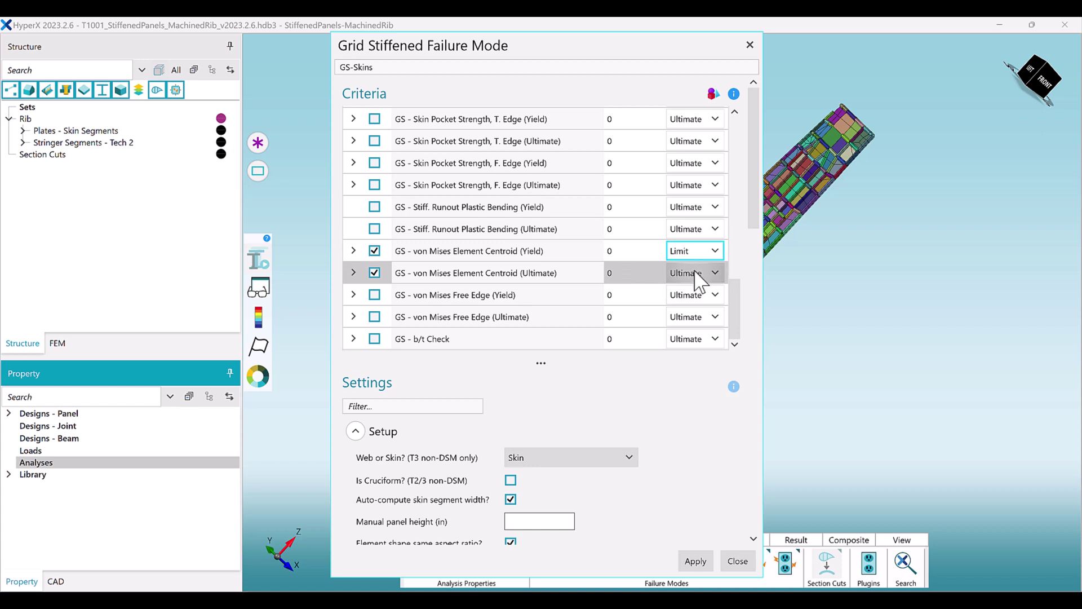
pyautogui.click(697, 565)
pyautogui.click(697, 564)
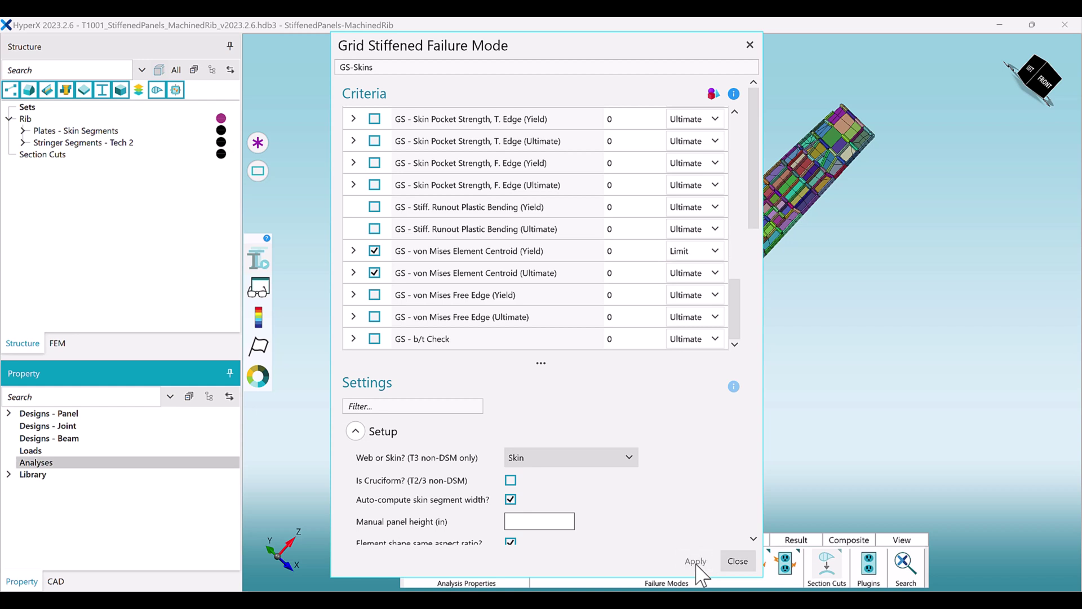
pyautogui.click(737, 561)
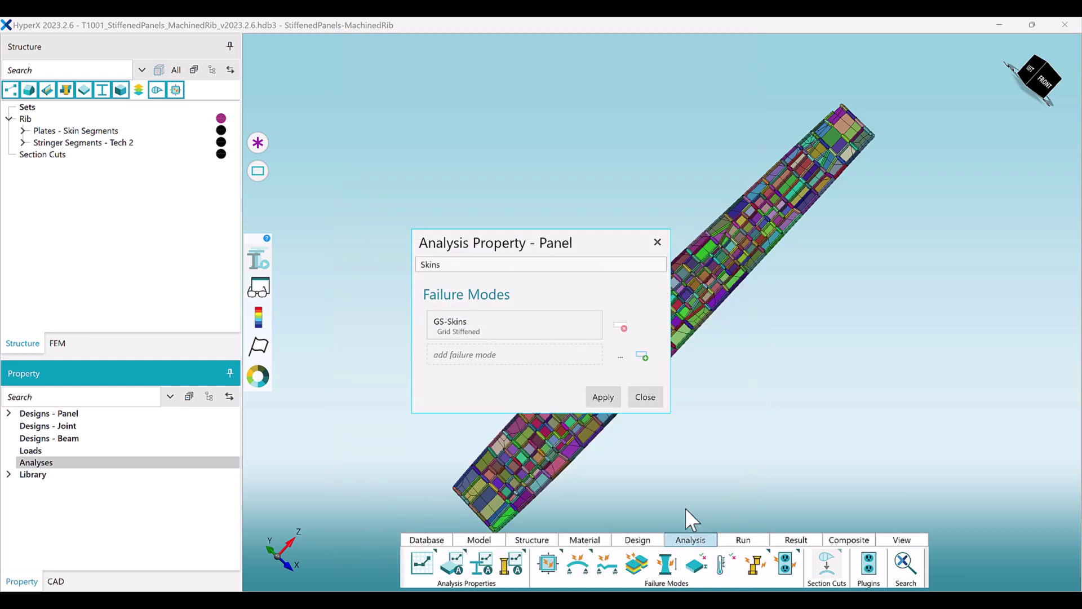
# Apply the Skins panel analysis property and expand the analyses tree down to it
pyautogui.click(606, 396)
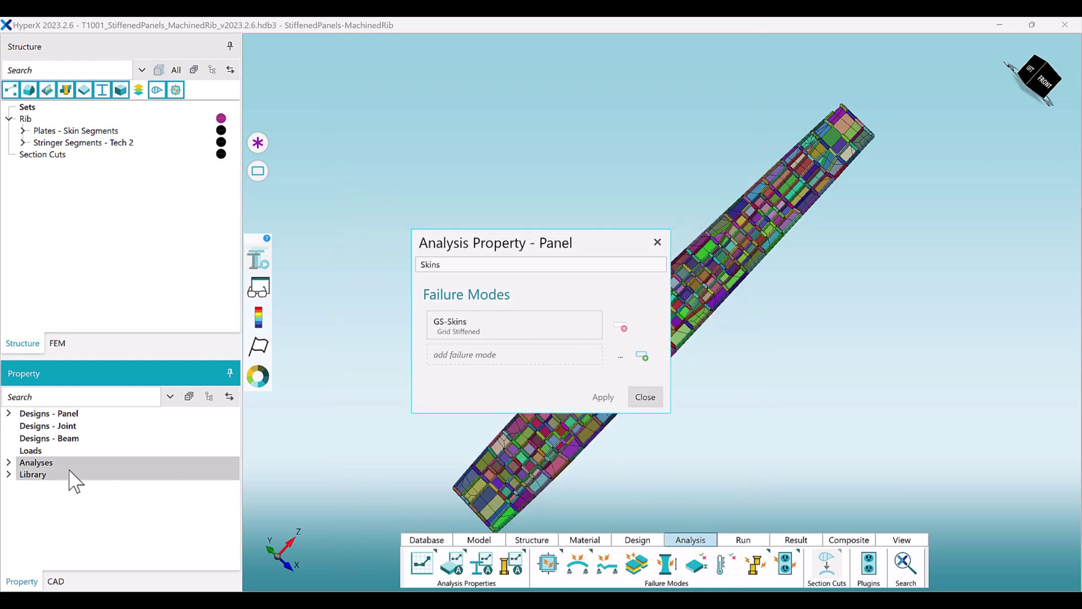
pyautogui.click(9, 462)
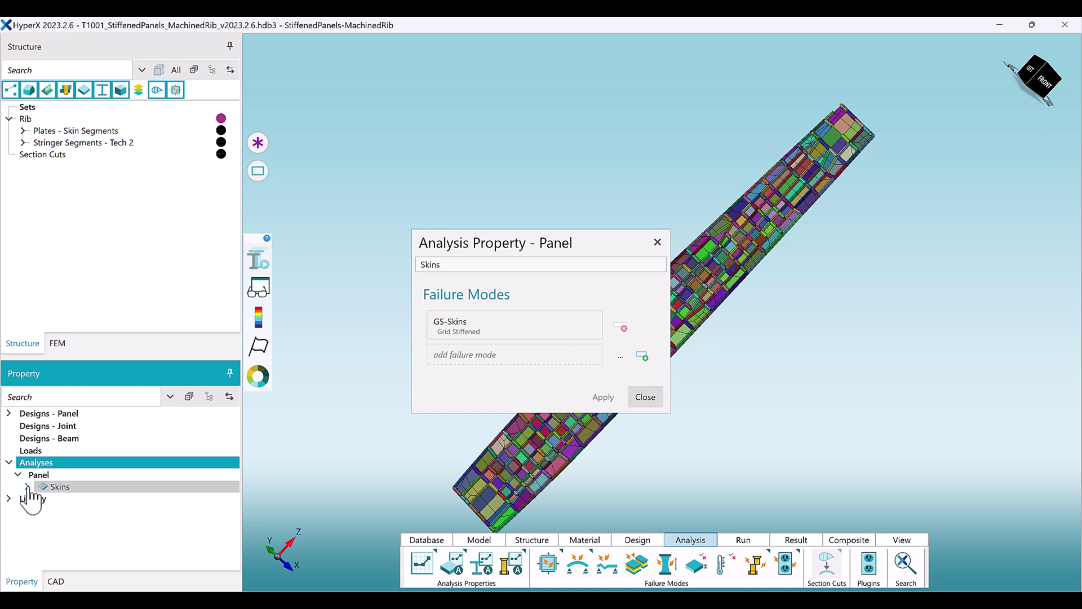
pyautogui.click(26, 487)
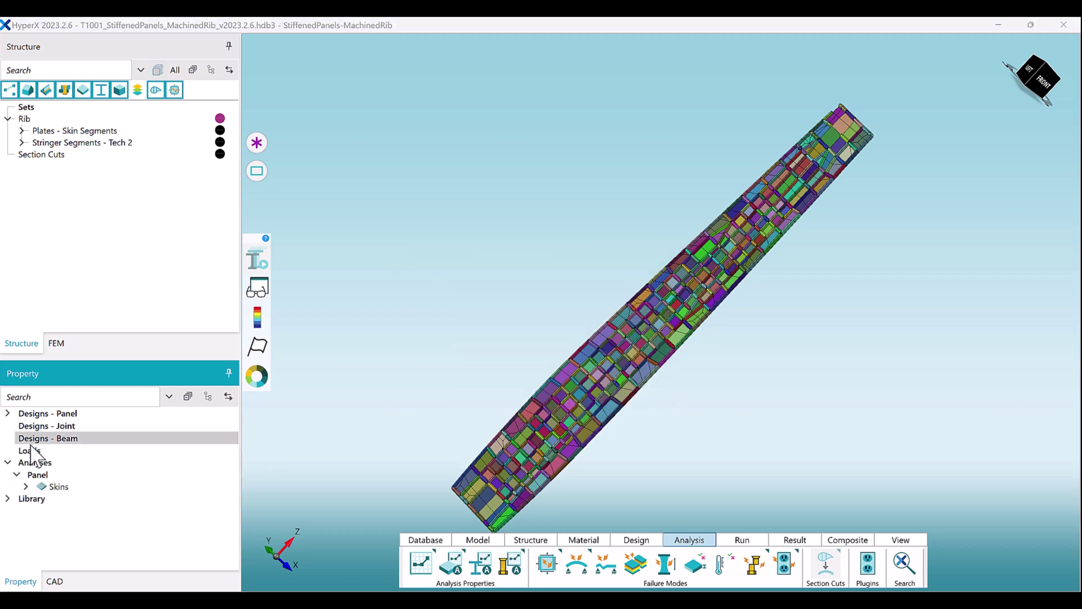
# Create a beam analysis property named Bars
pyautogui.rightClick(34, 463)
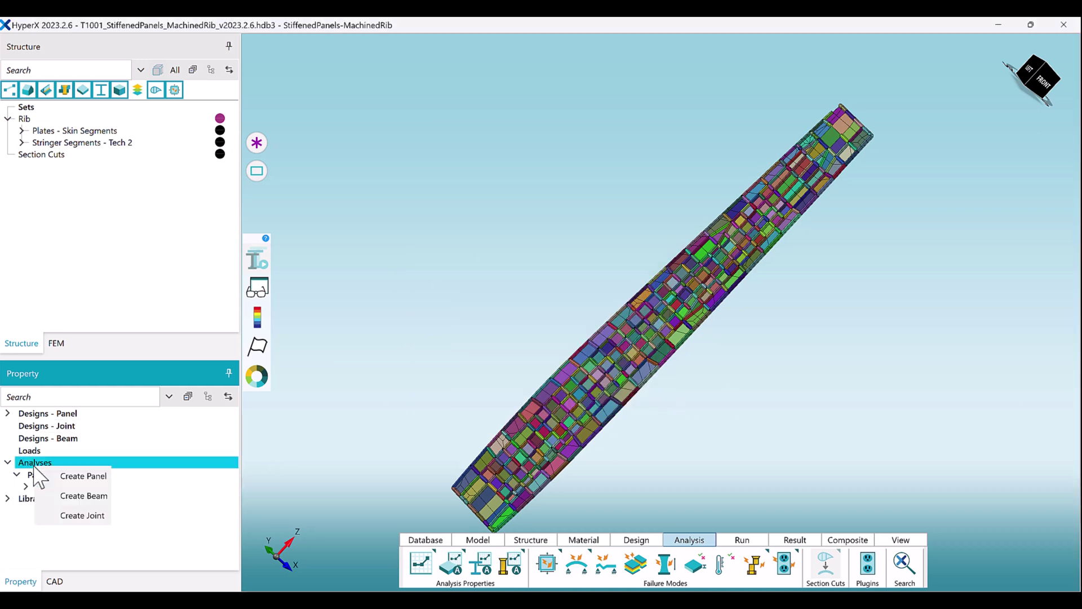
pyautogui.click(73, 499)
pyautogui.click(464, 265)
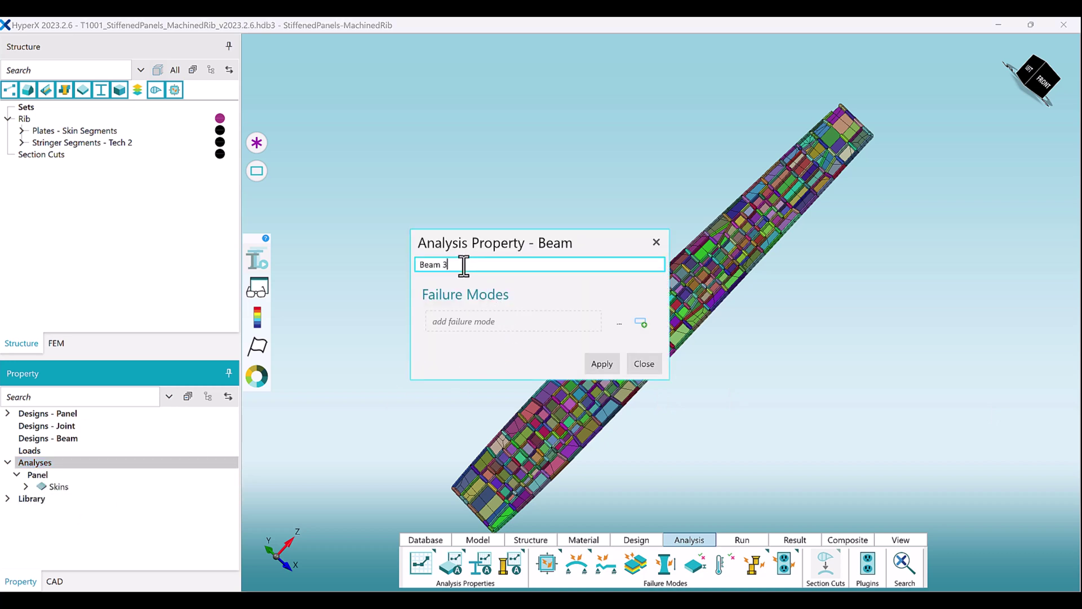
pyautogui.moveTo(464, 265); pyautogui.dragTo(399, 269)
pyautogui.write('Bars')
# Add a Stiffness failure mode named "Req. Stiffness - Bending" to the Bars analysis property
pyautogui.click(640, 289)
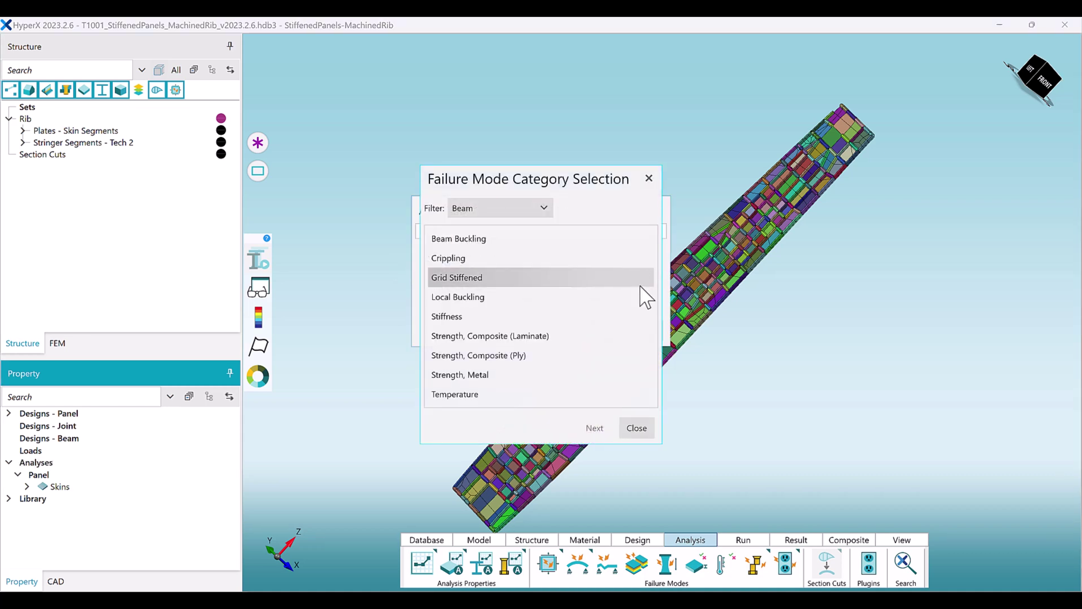
pyautogui.doubleClick(519, 322)
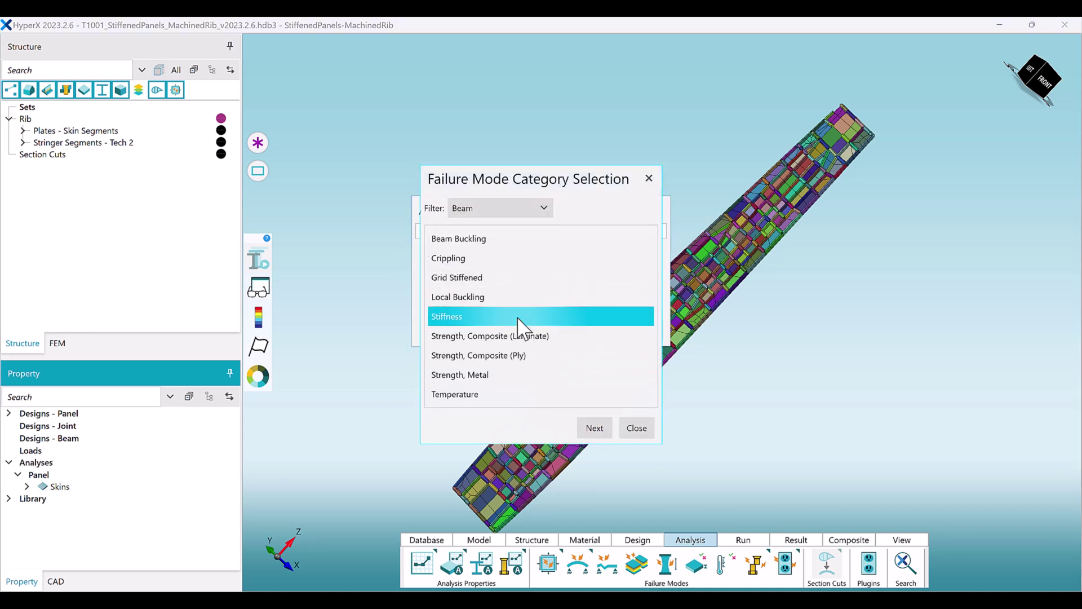
pyautogui.click(393, 167)
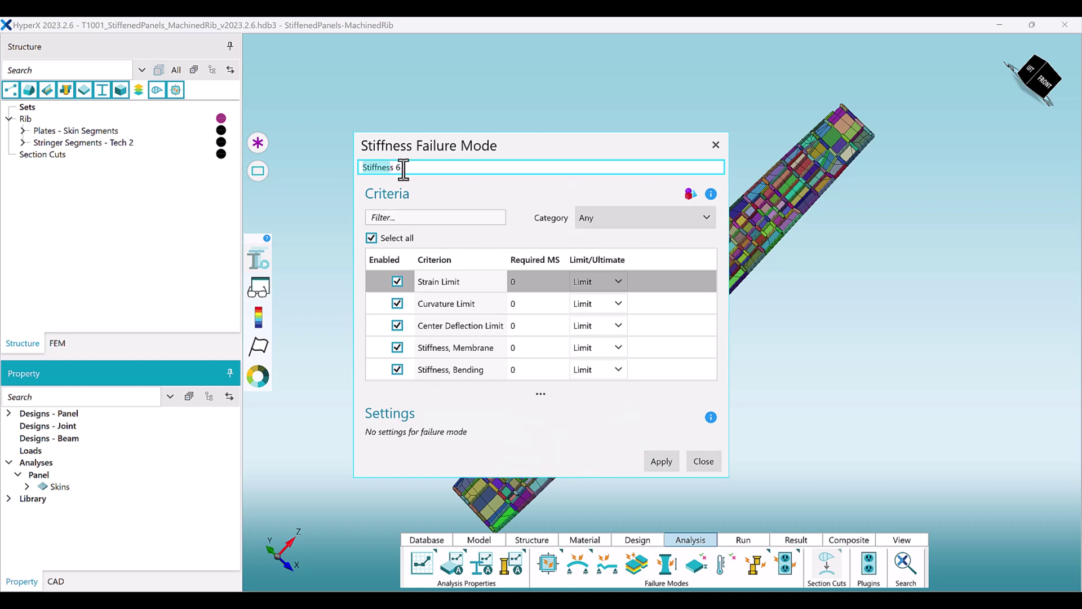
pyautogui.write('Req.')
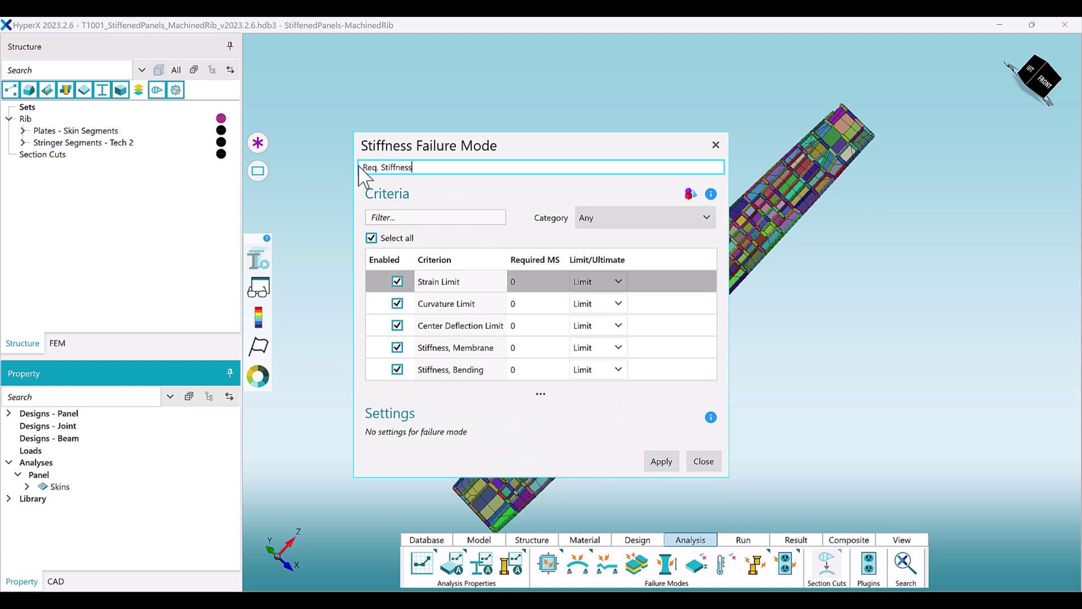
# Disable the Strain Limit, Curvature Limit and Center Deflection Limit criteria and apply the stiffness failure mode
pyautogui.click(398, 281)
pyautogui.click(397, 303)
pyautogui.click(397, 325)
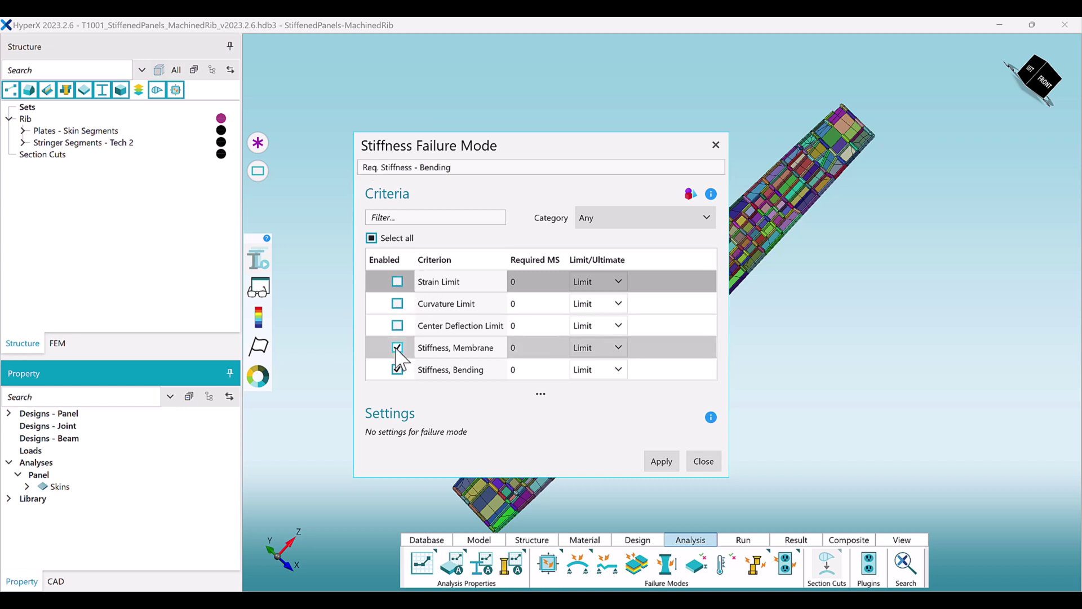
pyautogui.click(663, 463)
pyautogui.click(705, 463)
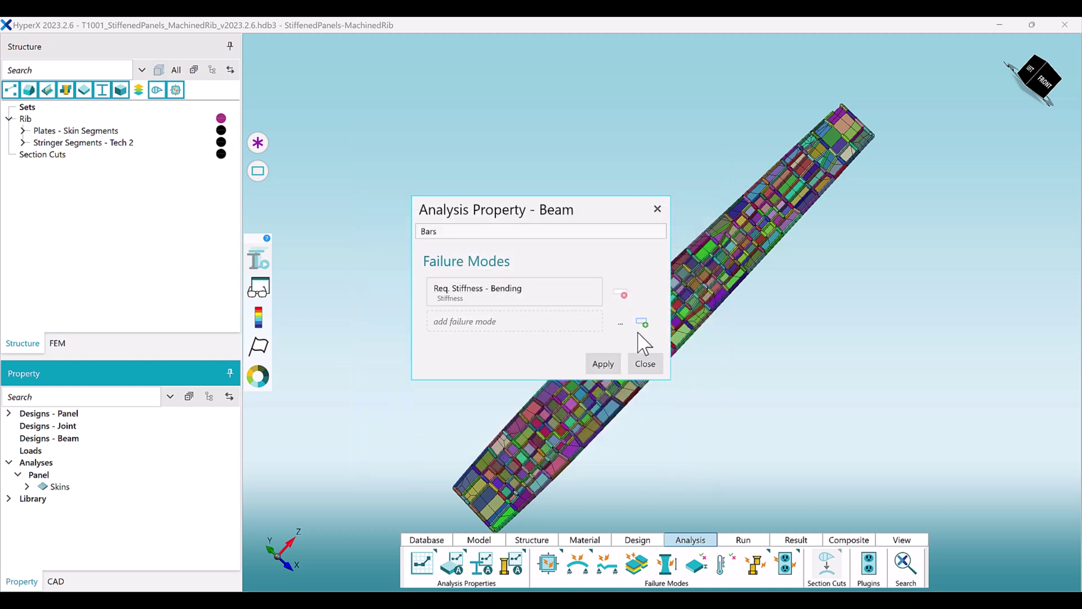
# Add a Grid Stiffened failure mode named Ribs to the Bars beam analysis property
pyautogui.click(643, 324)
pyautogui.click(496, 288)
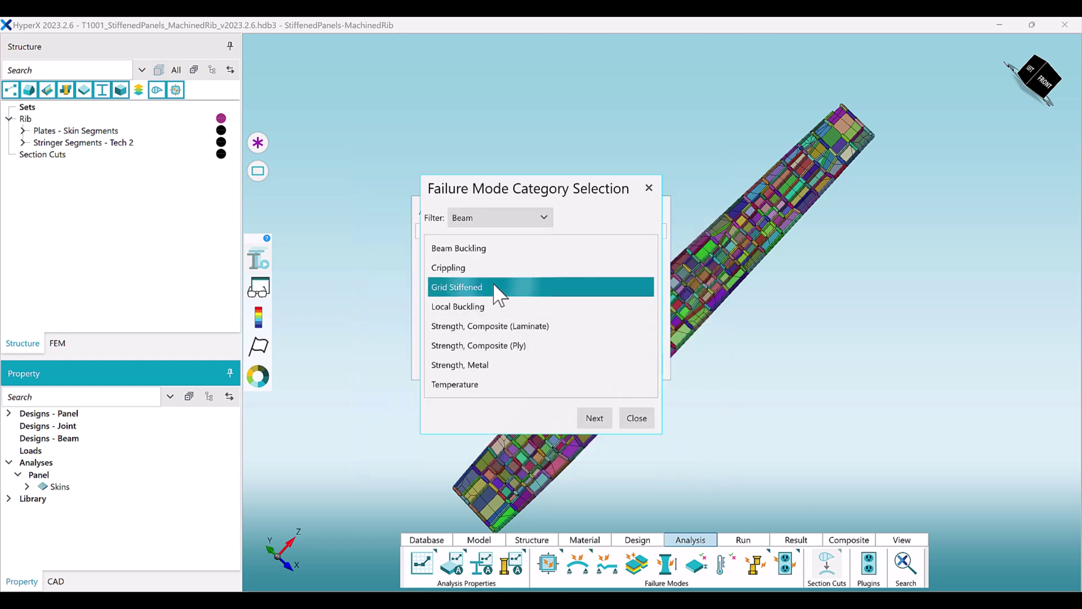
pyautogui.click(595, 418)
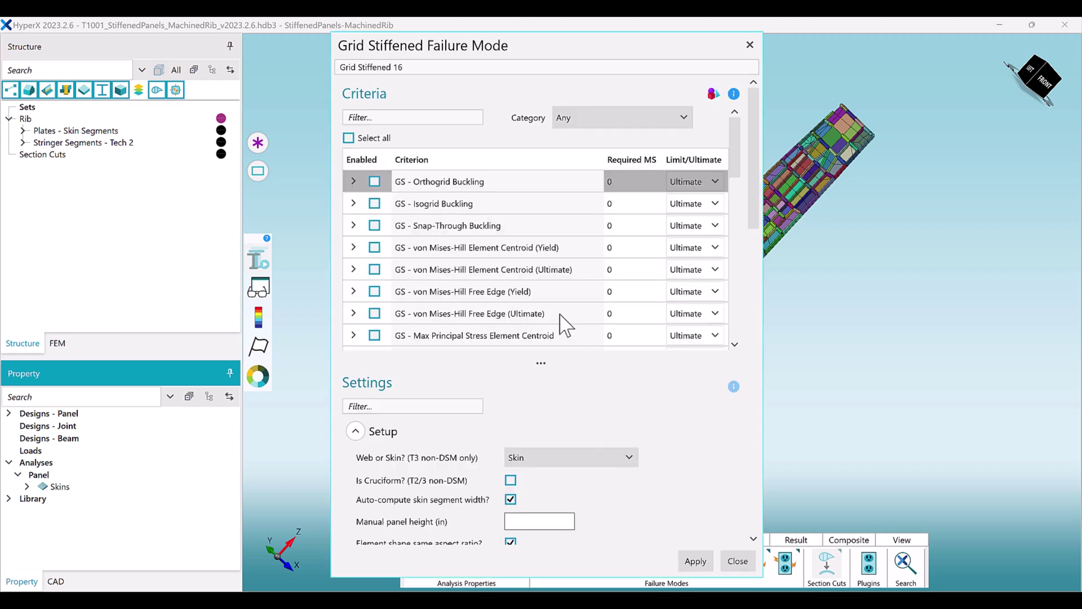
pyautogui.tripleClick(409, 66)
pyautogui.write('Ribs')
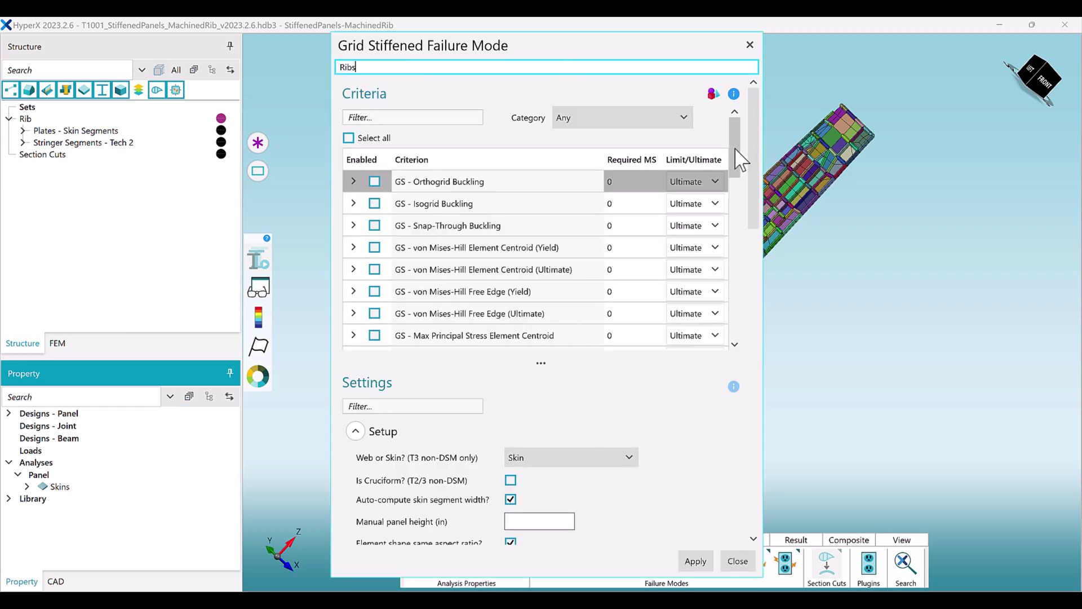
# Enable the crippling criteria with Bending and Axial Only, plus Plastic Bending for Ultimate and Yield, in the Ribs failure mode
pyautogui.scroll(-1, 734, 169)
pyautogui.moveTo(732, 171); pyautogui.dragTo(728, 261)
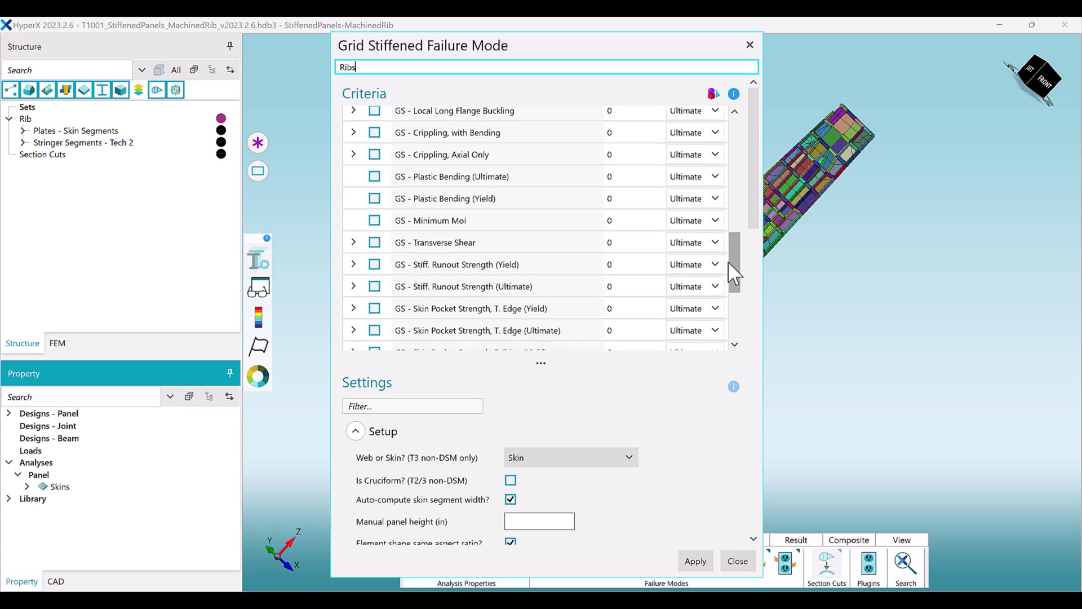
pyautogui.click(374, 132)
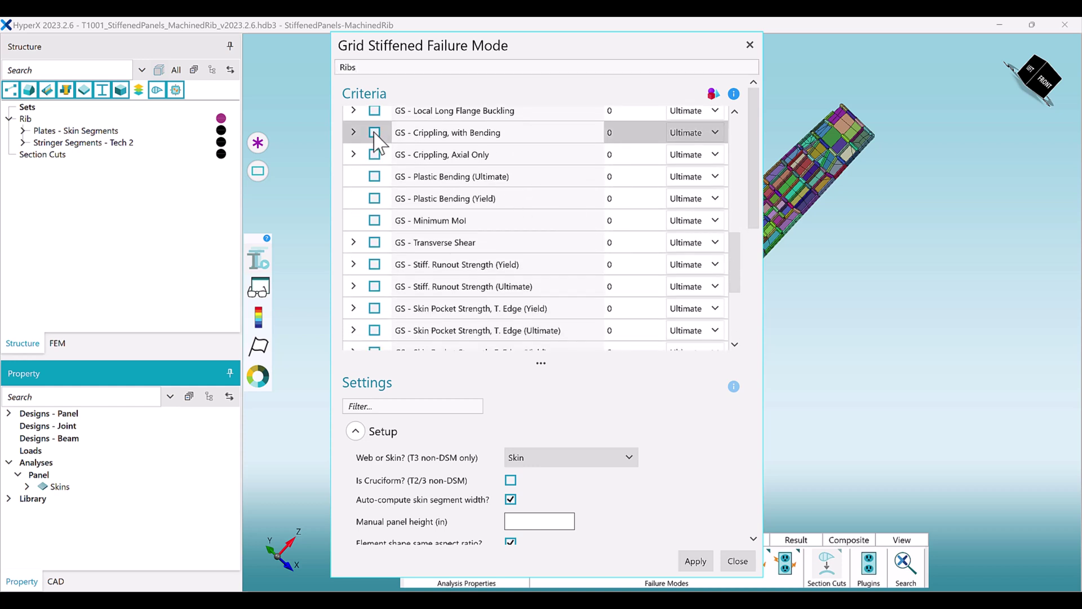
pyautogui.click(374, 155)
pyautogui.click(374, 176)
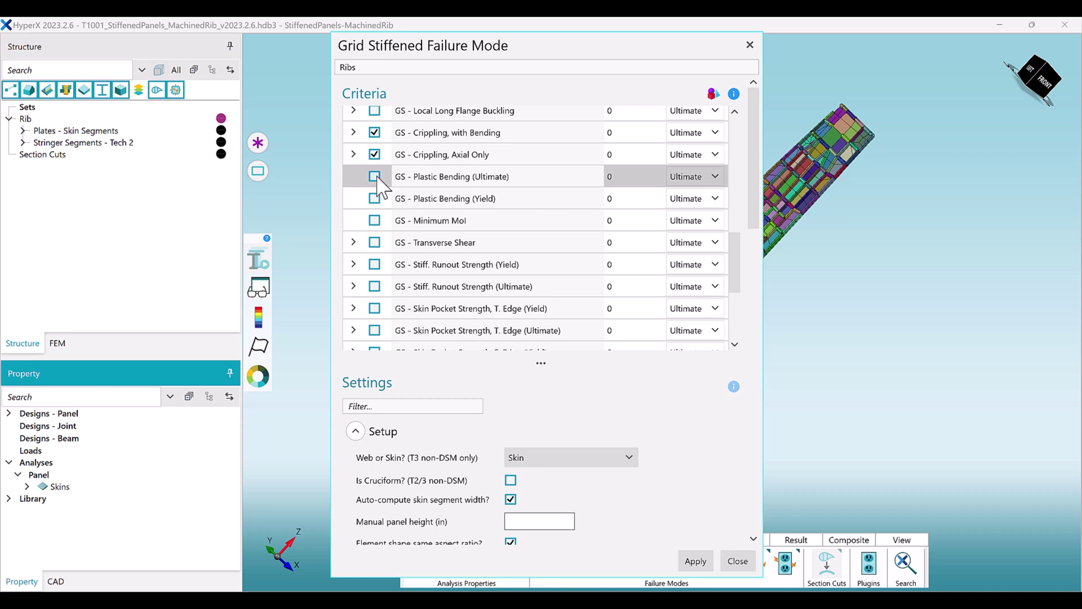
pyautogui.click(375, 199)
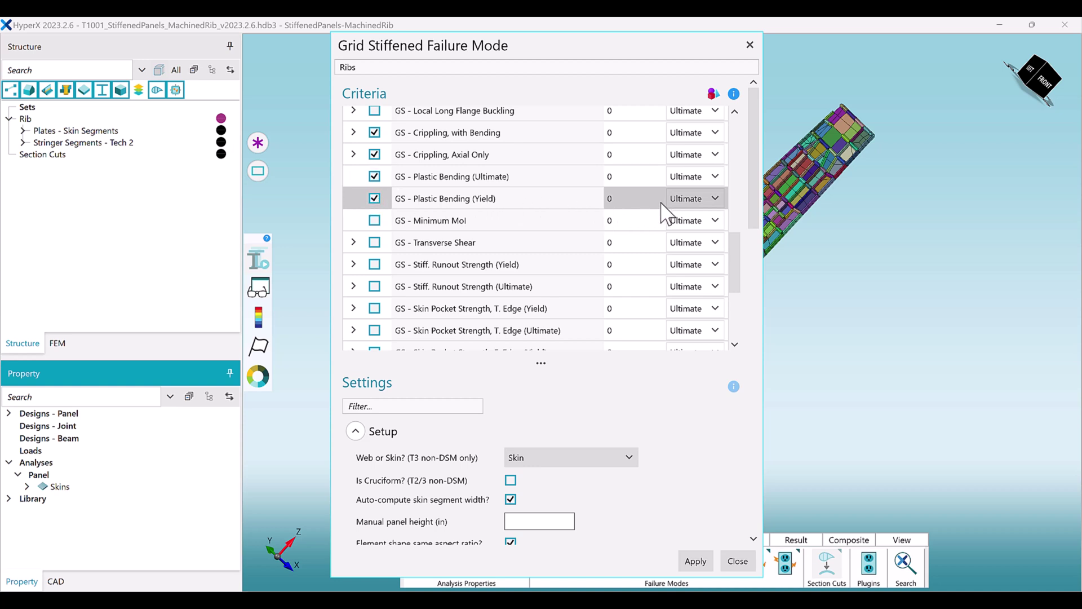
# Set the Plastic Bending (Yield) criterion to Limit, applying both the Ribs failure mode and the Bars beam analysis property
pyautogui.click(687, 201)
pyautogui.click(695, 219)
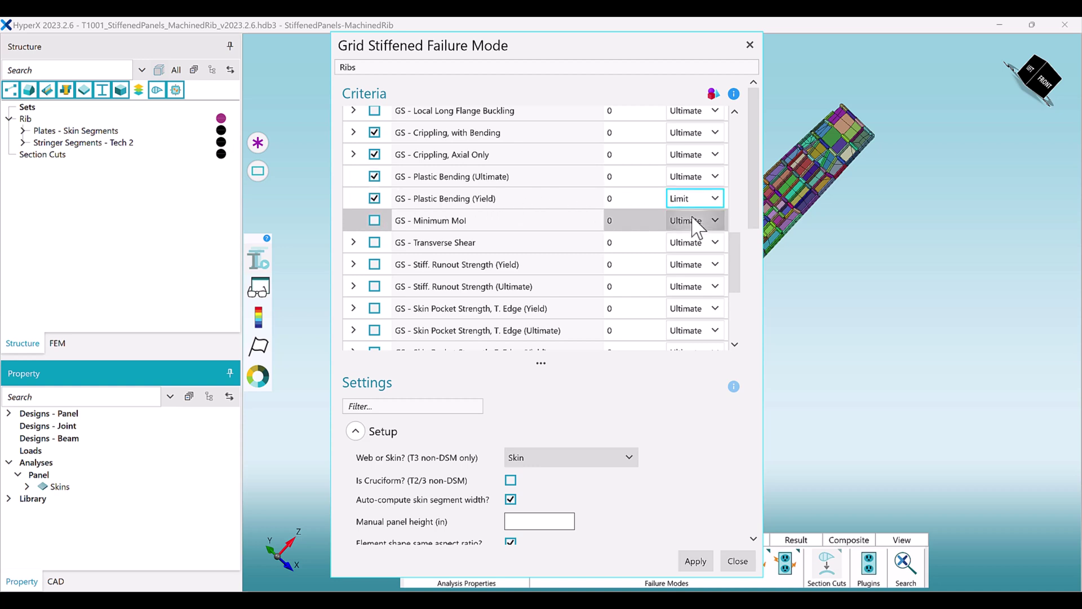
pyautogui.click(705, 561)
pyautogui.click(737, 562)
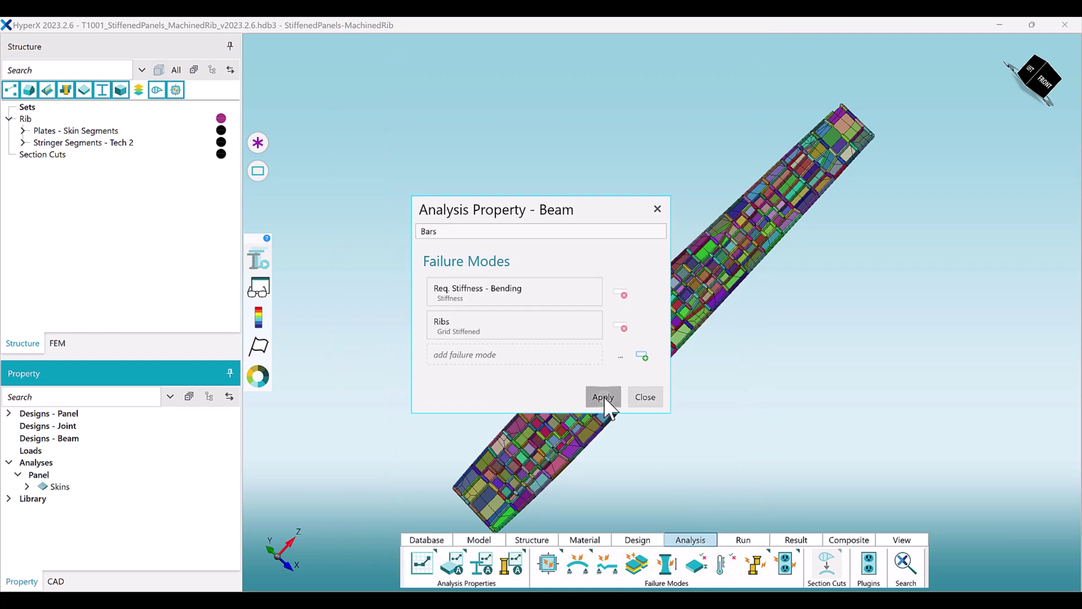
pyautogui.click(604, 397)
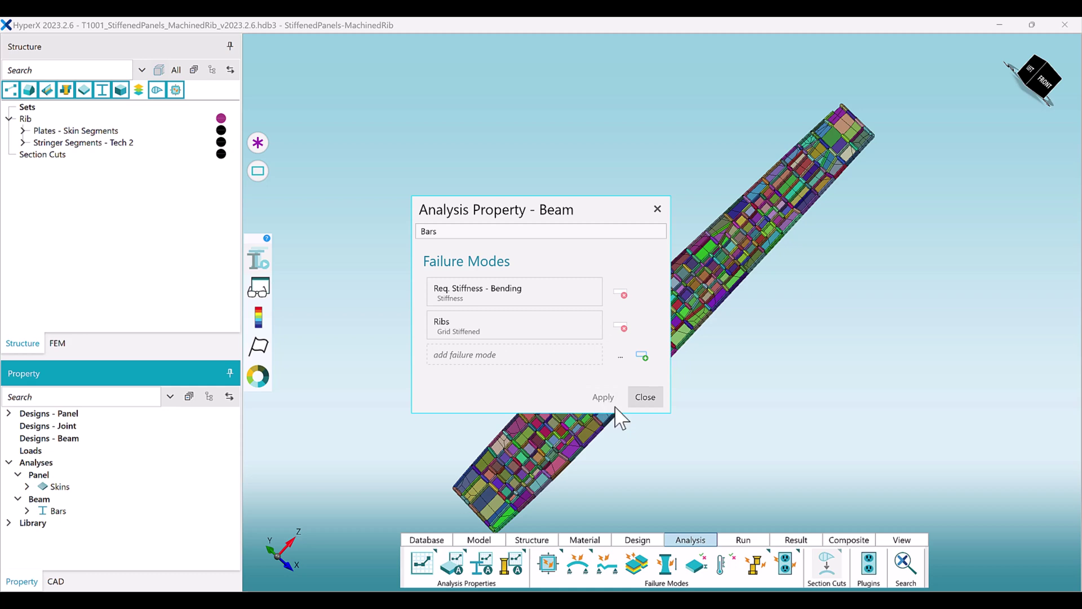
pyautogui.click(27, 511)
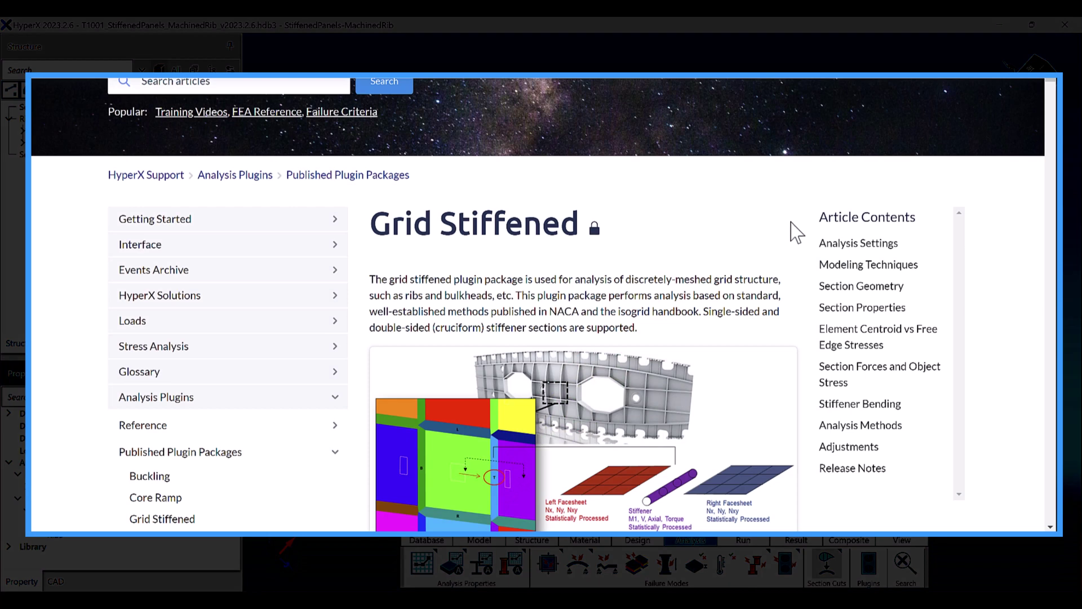
# Read the Grid Stiffened support article, covering the analysis settings and the modeling techniques with their panel and beam concepts
pyautogui.scroll(-8, 792, 234)
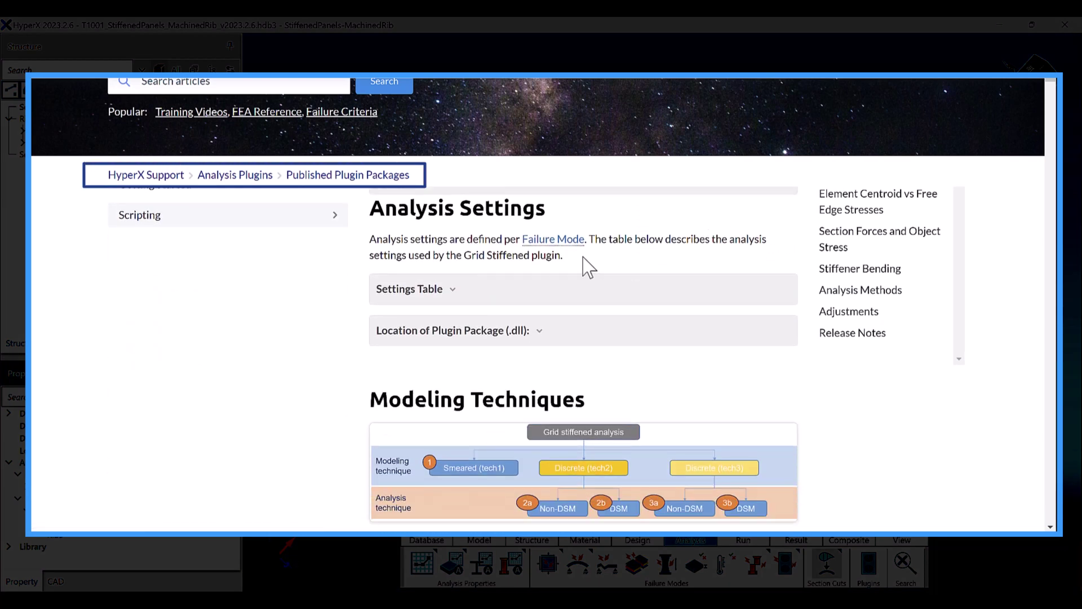
pyautogui.scroll(-5, 557, 320)
pyautogui.scroll(-2, 552, 317)
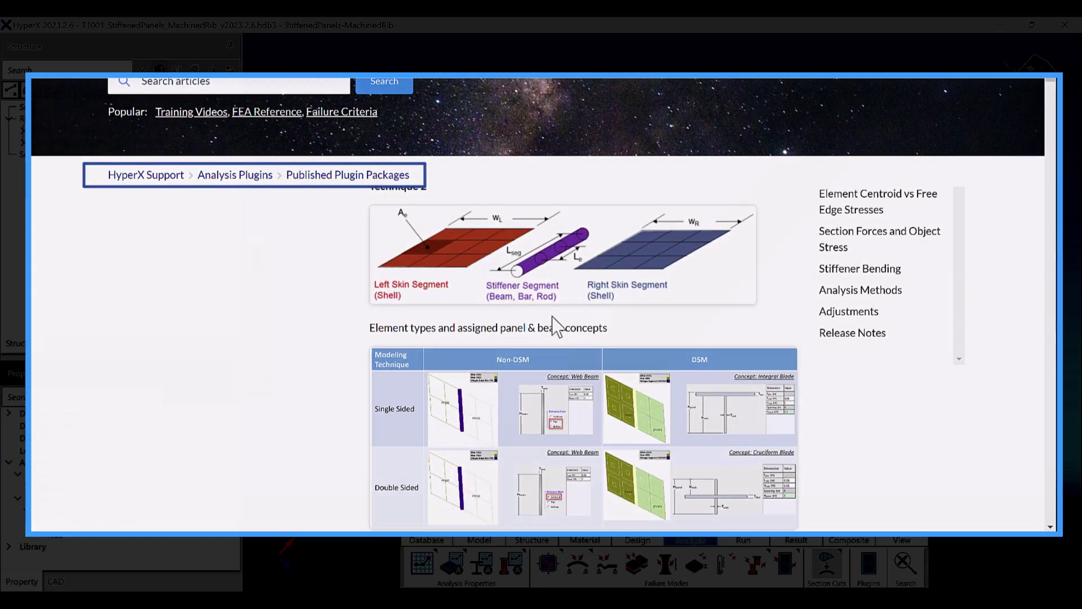
pyautogui.scroll(-5, 552, 317)
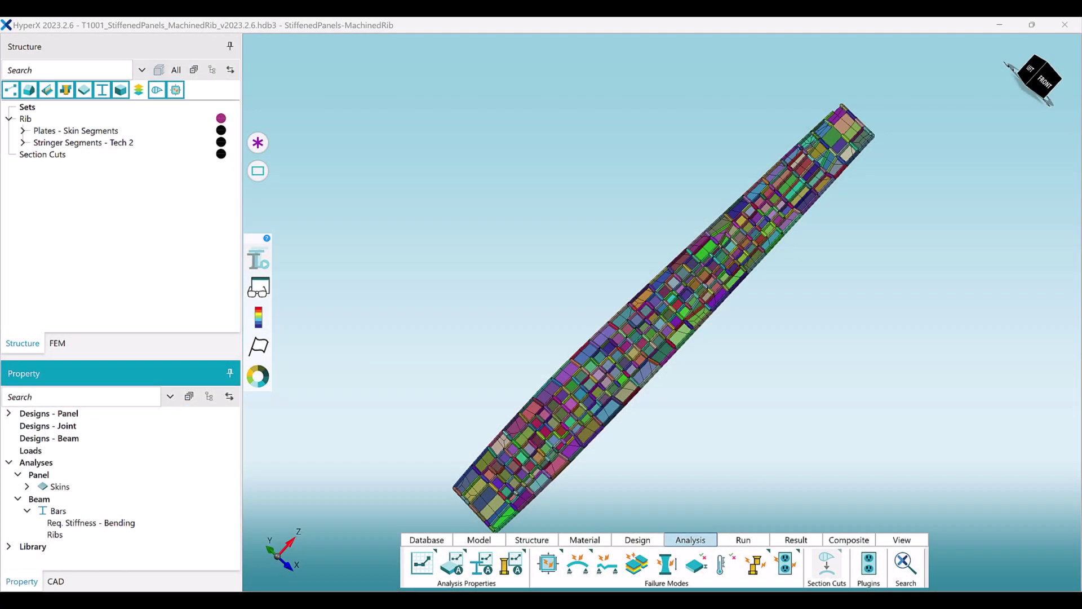
# Create an Average FEA load property using the Tension / Compression option, apply it and check its Shell Loads components
pyautogui.rightClick(84, 451)
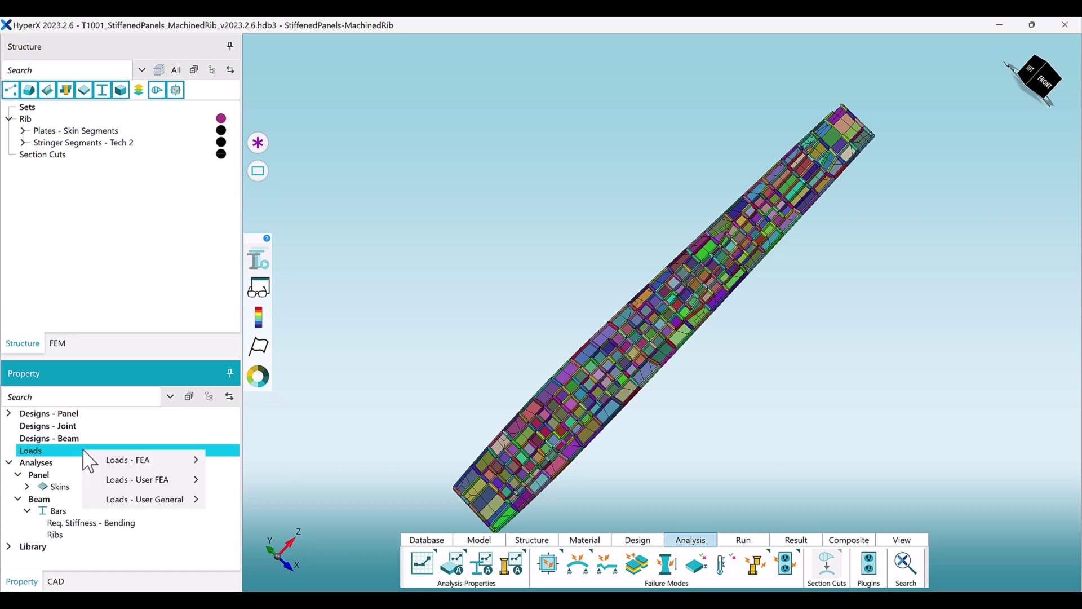
pyautogui.moveTo(116, 459)
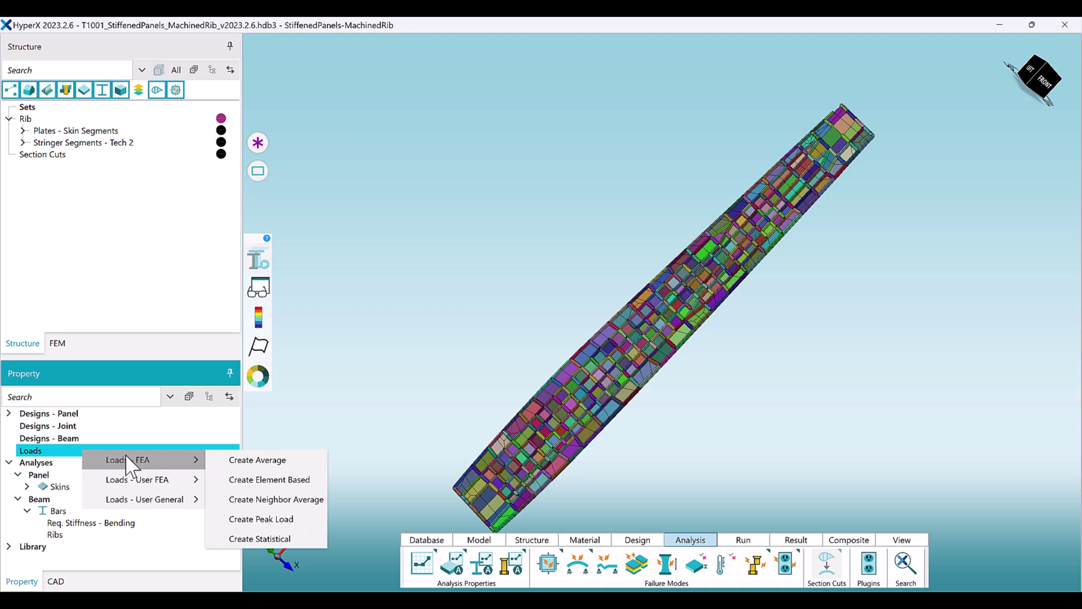
pyautogui.click(261, 461)
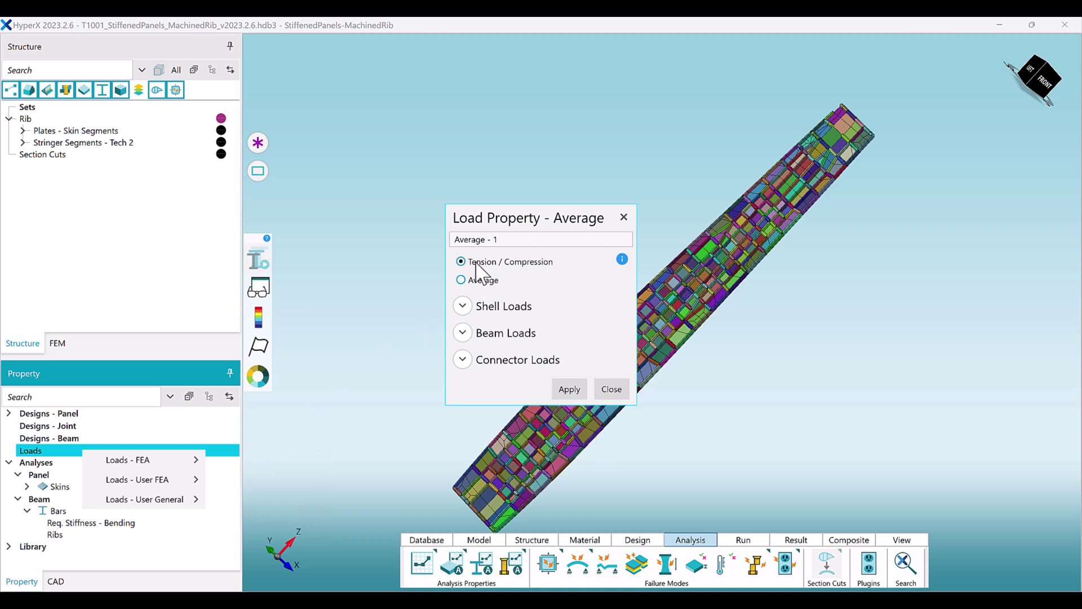
pyautogui.click(569, 389)
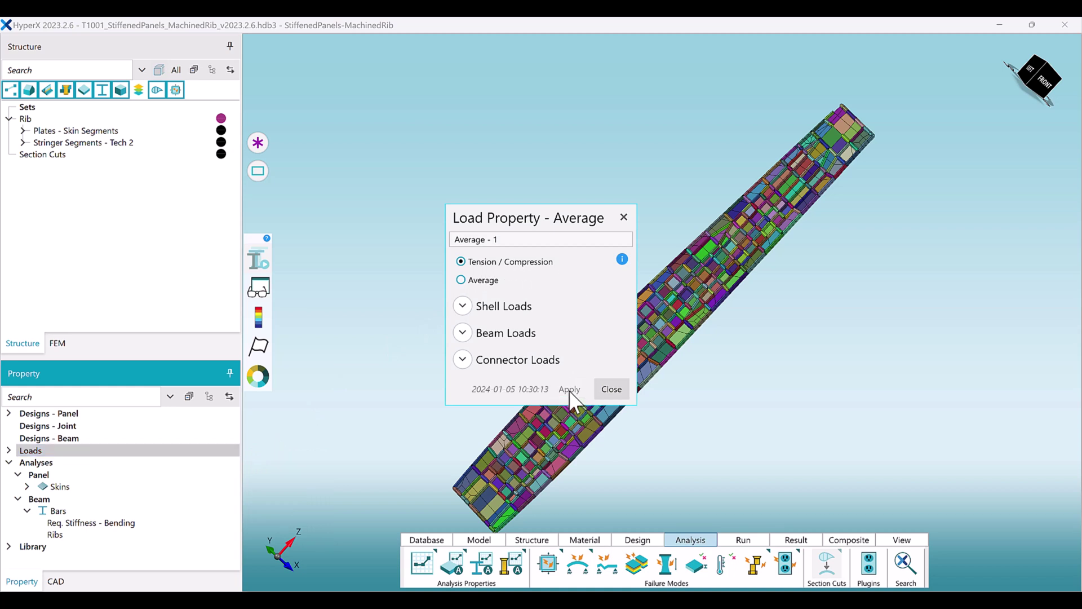
pyautogui.click(465, 306)
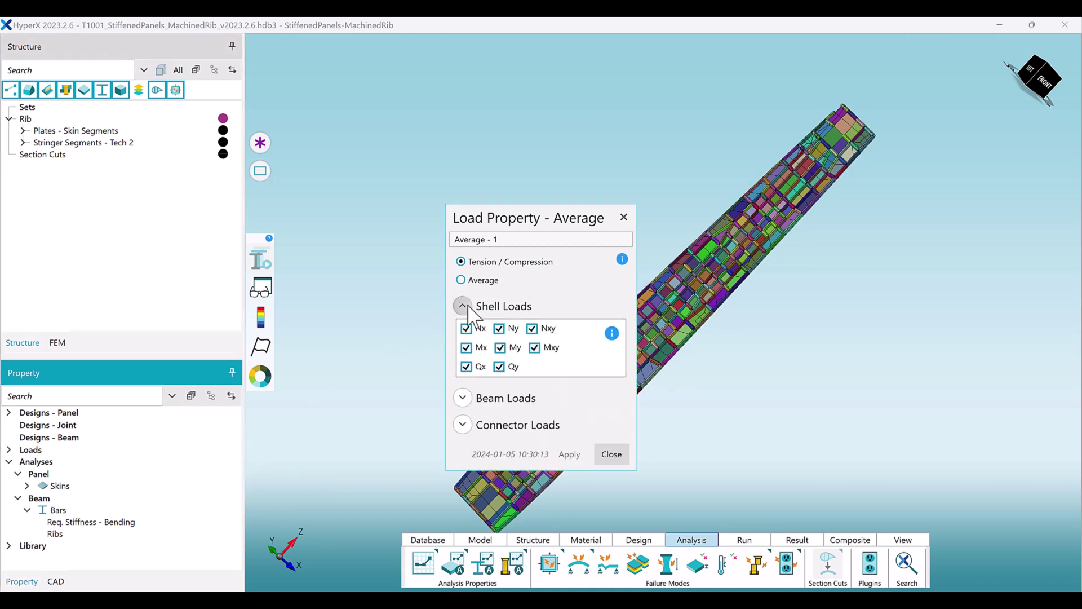
pyautogui.click(210, 449)
pyautogui.click(8, 449)
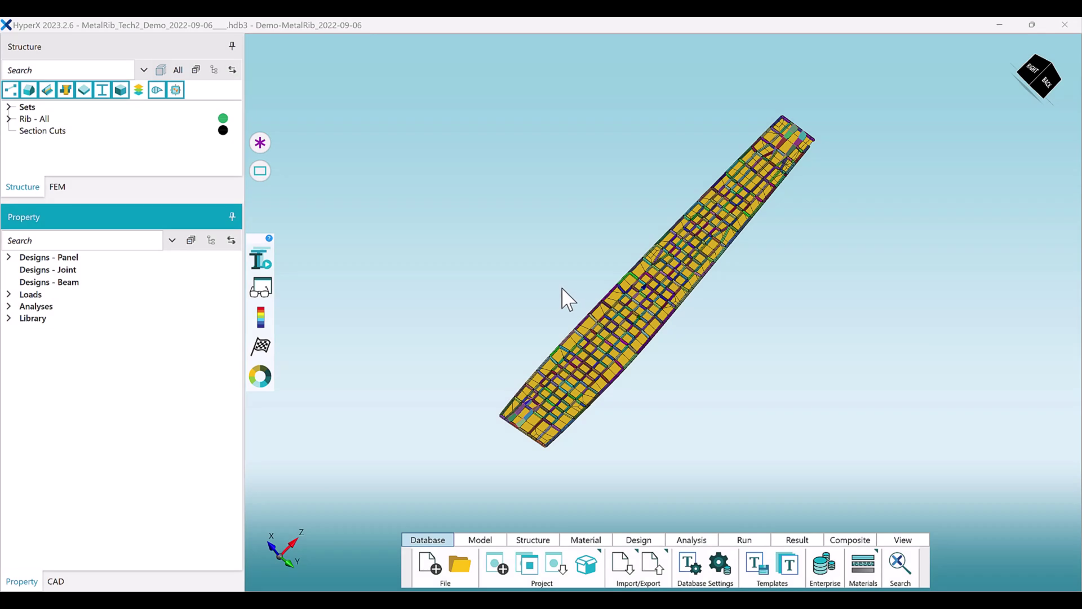
# Expand the panel designs, loads and analyses of the MetalRib_Tech2_Demo project to review its properties
pyautogui.click(8, 257)
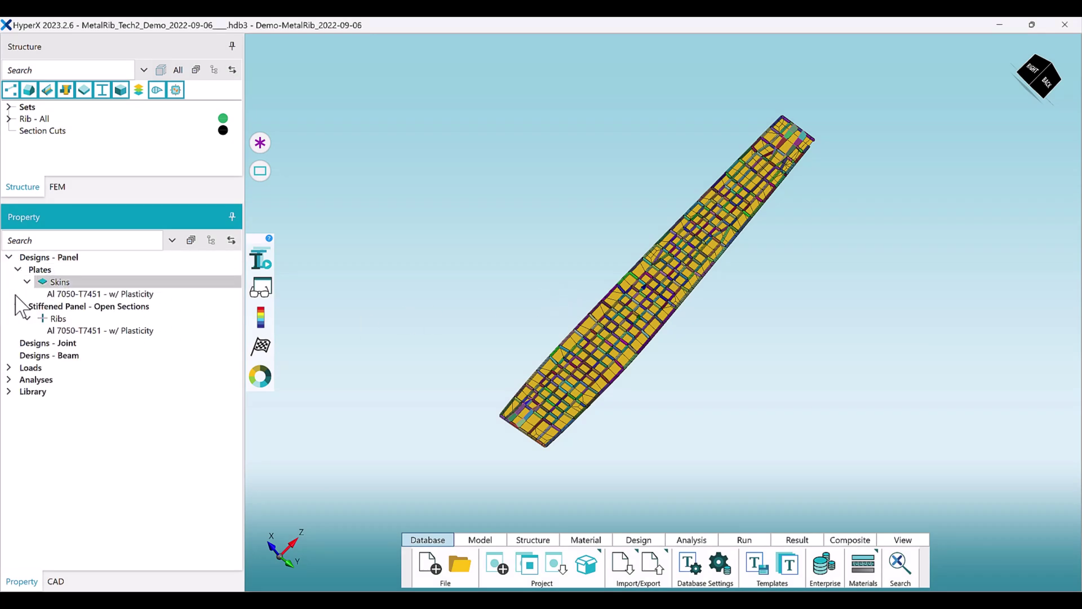
pyautogui.click(9, 368)
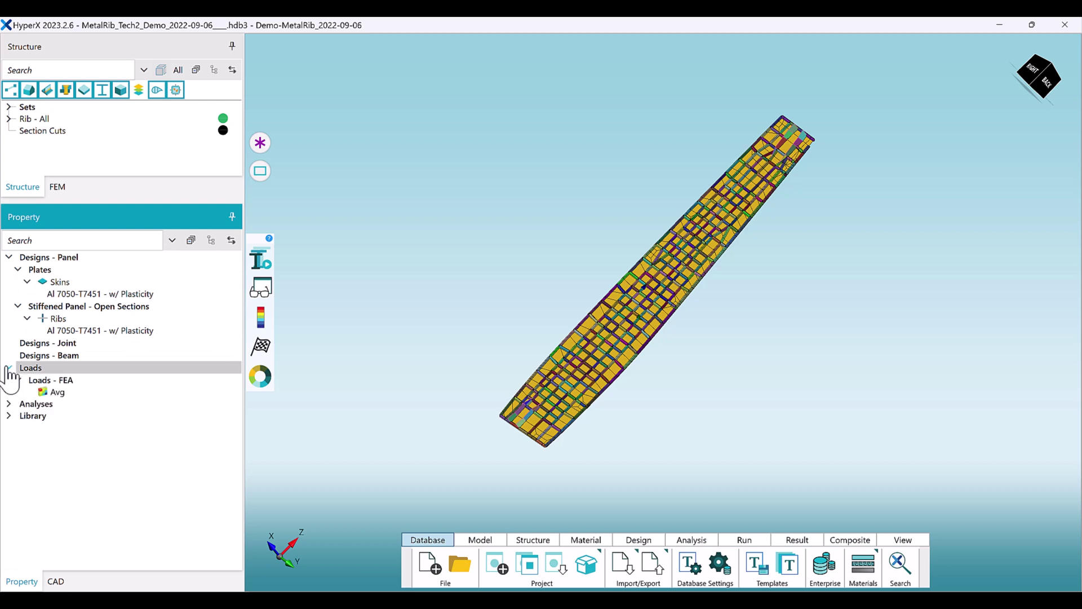
pyautogui.click(9, 404)
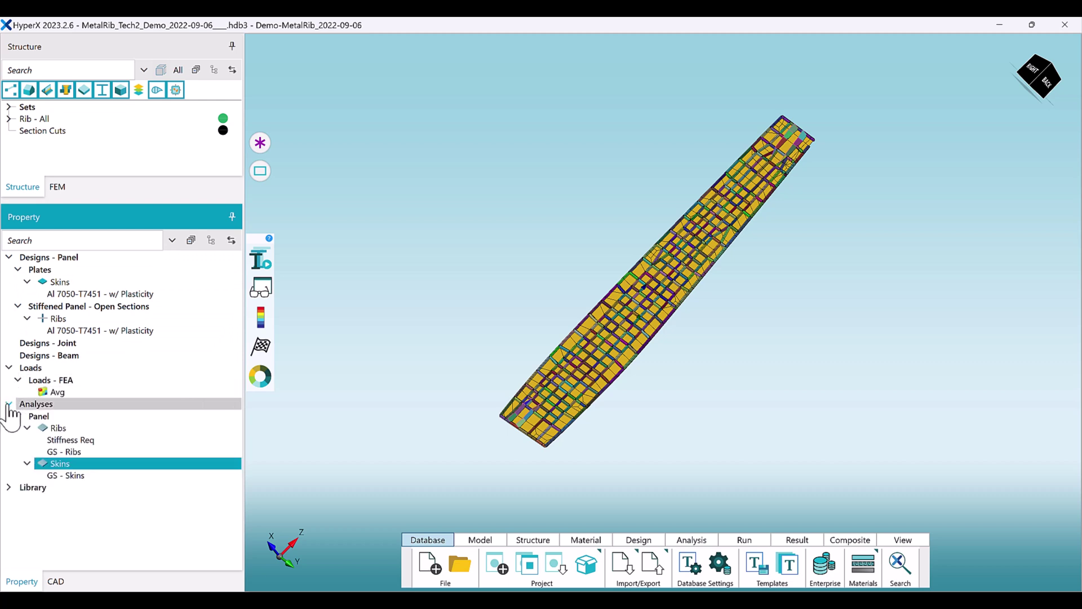
# Compare which zones of the rib are assigned to the Skins and Ribs panel designs
pyautogui.click(61, 282)
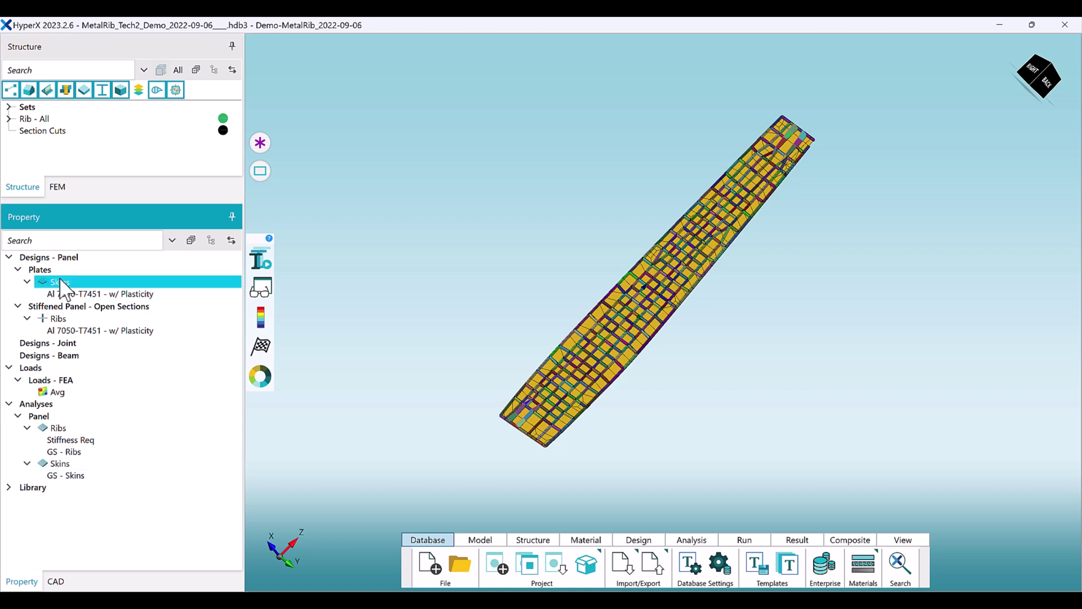
pyautogui.click(58, 319)
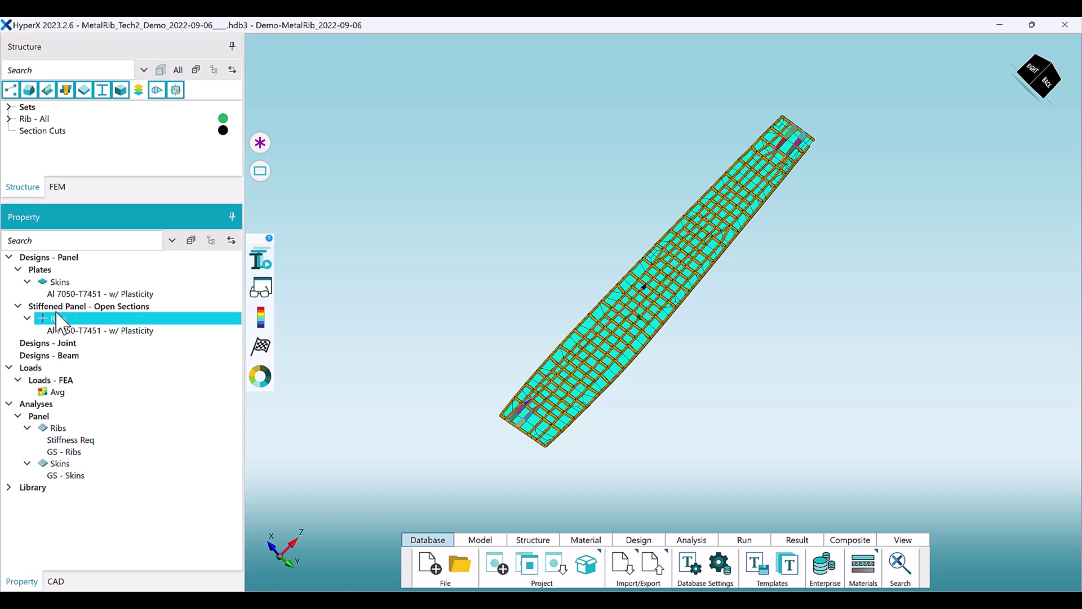
pyautogui.click(60, 283)
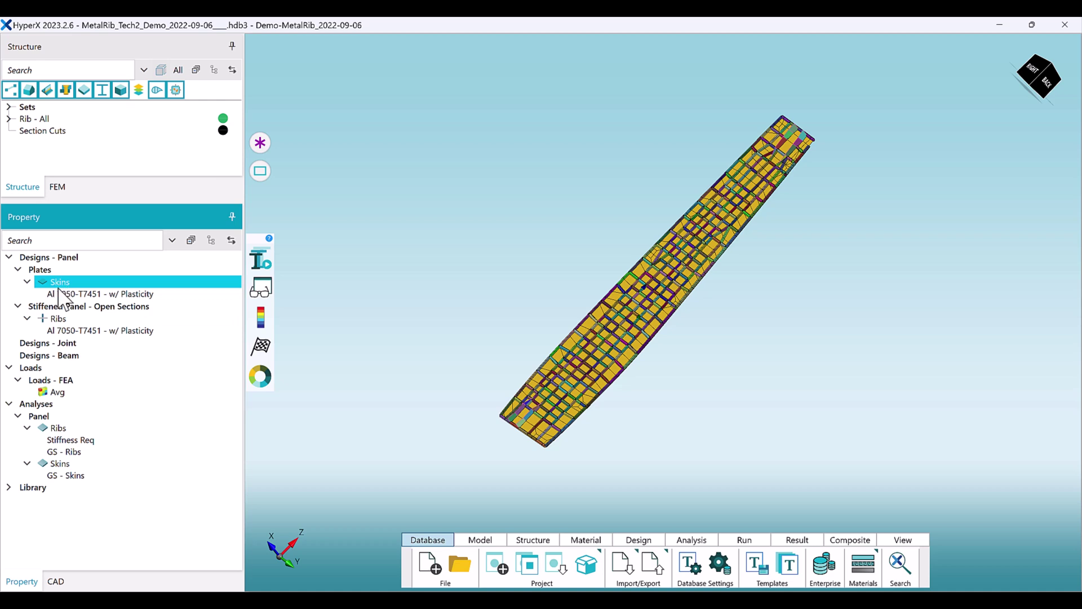
pyautogui.click(57, 321)
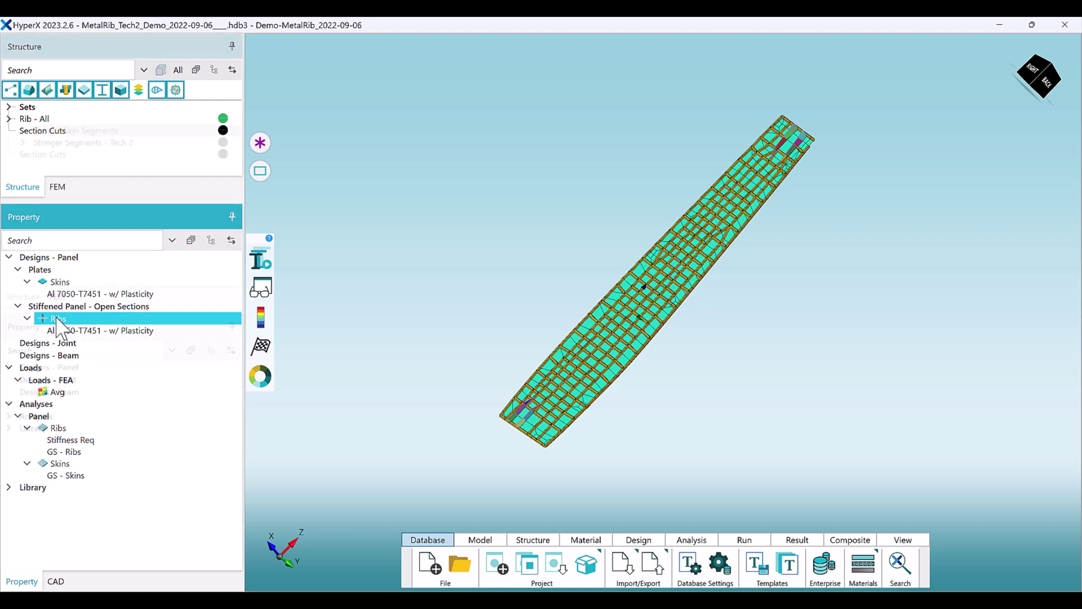
# Run the Plates - Skin Segments set under Rib - All and plot the Summary minimum margins of safety
pyautogui.click(8, 118)
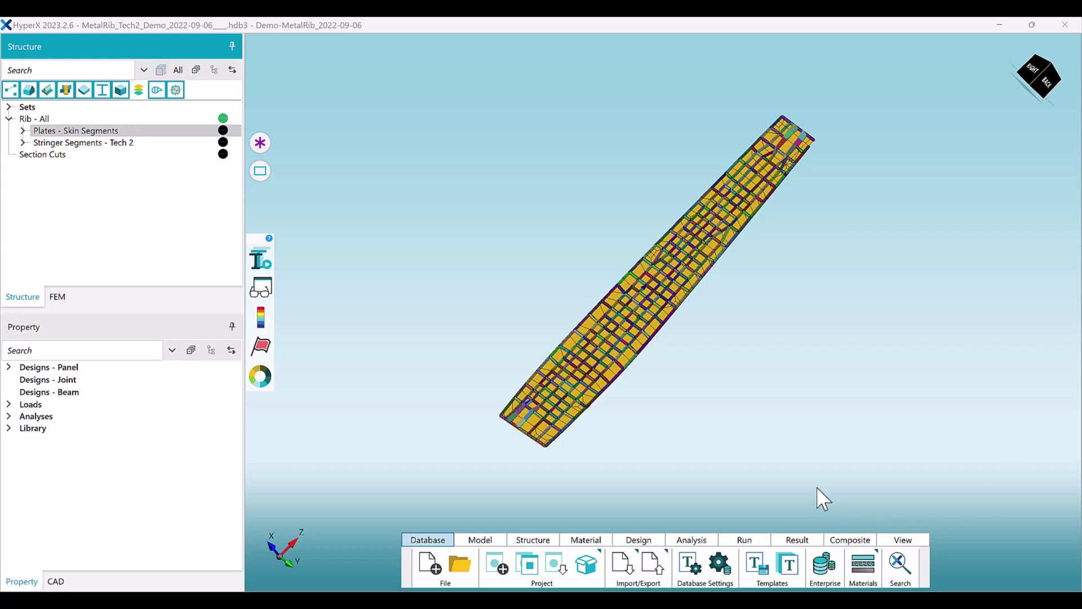
pyautogui.click(112, 131)
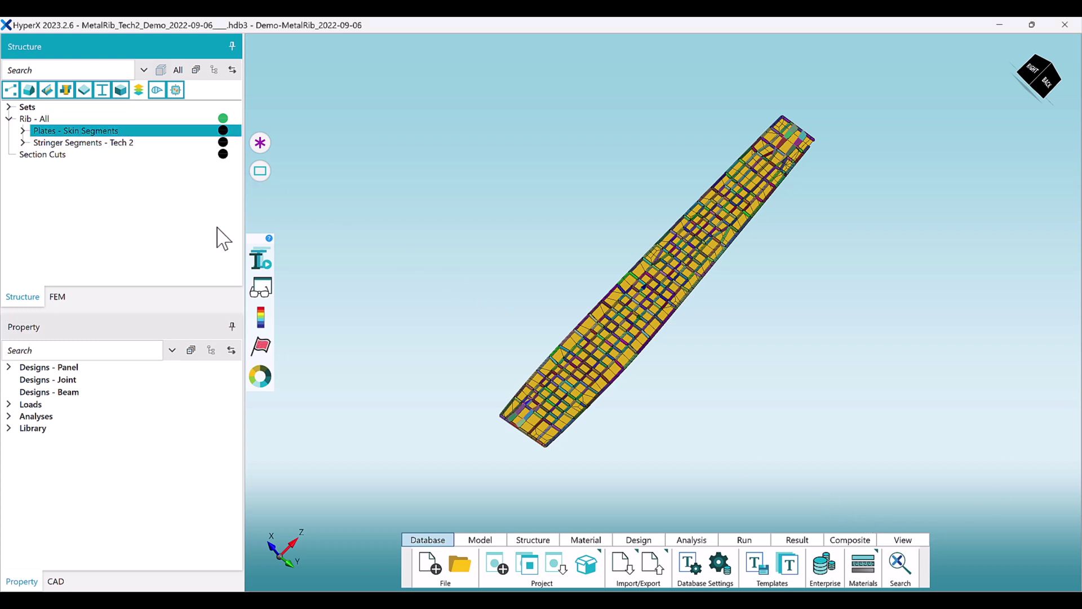
pyautogui.click(263, 261)
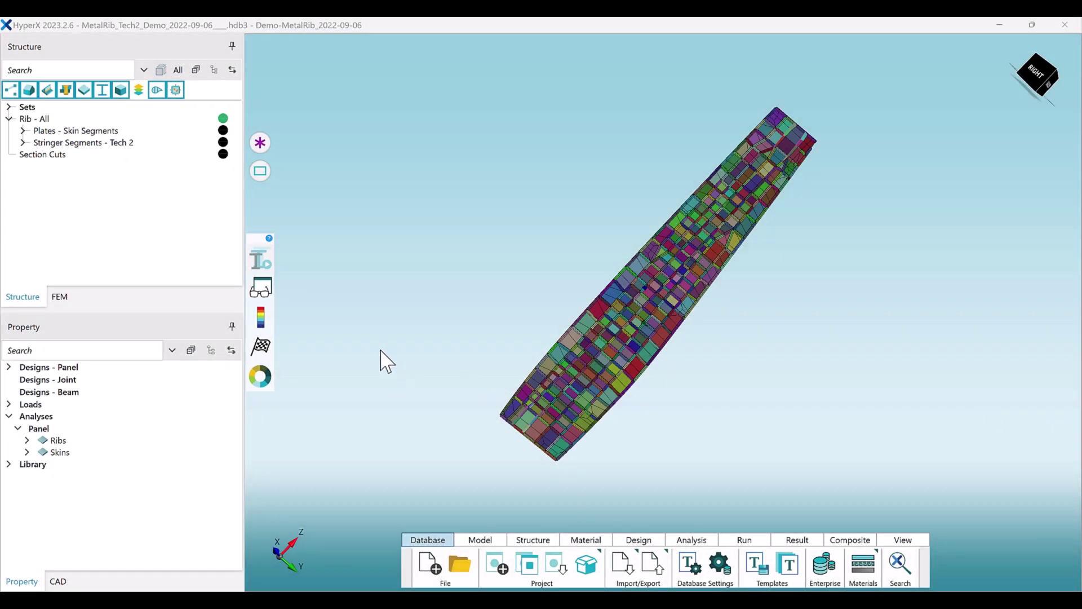
pyautogui.click(260, 317)
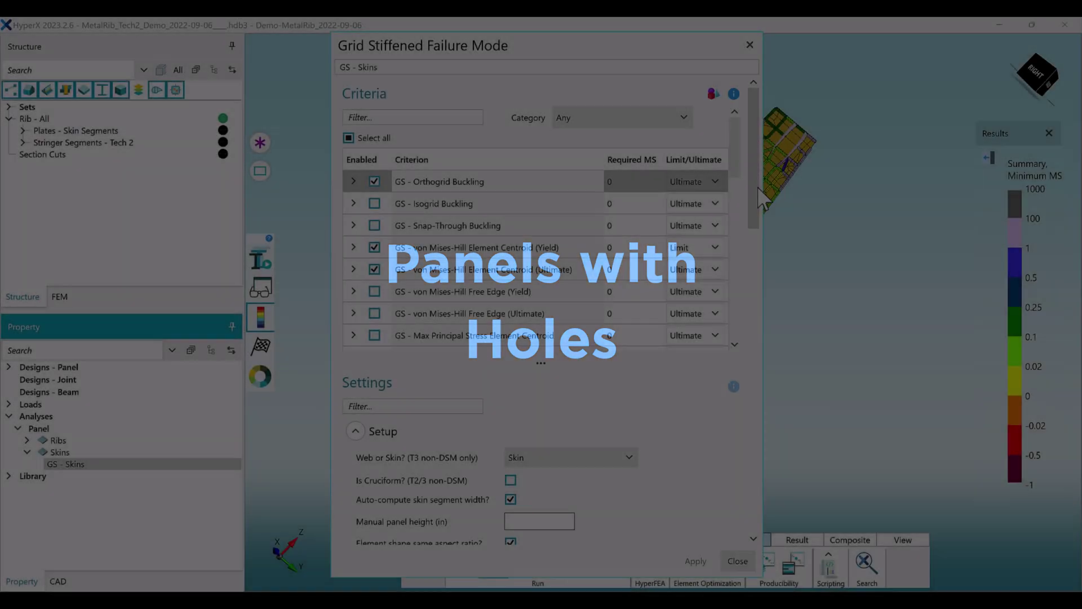
# Set the Orthogrid Buckling Cutouts diameter to 2.5 in the GS - Skins failure mode and apply it
pyautogui.moveTo(755, 184); pyautogui.dragTo(756, 442)
pyautogui.click(525, 280)
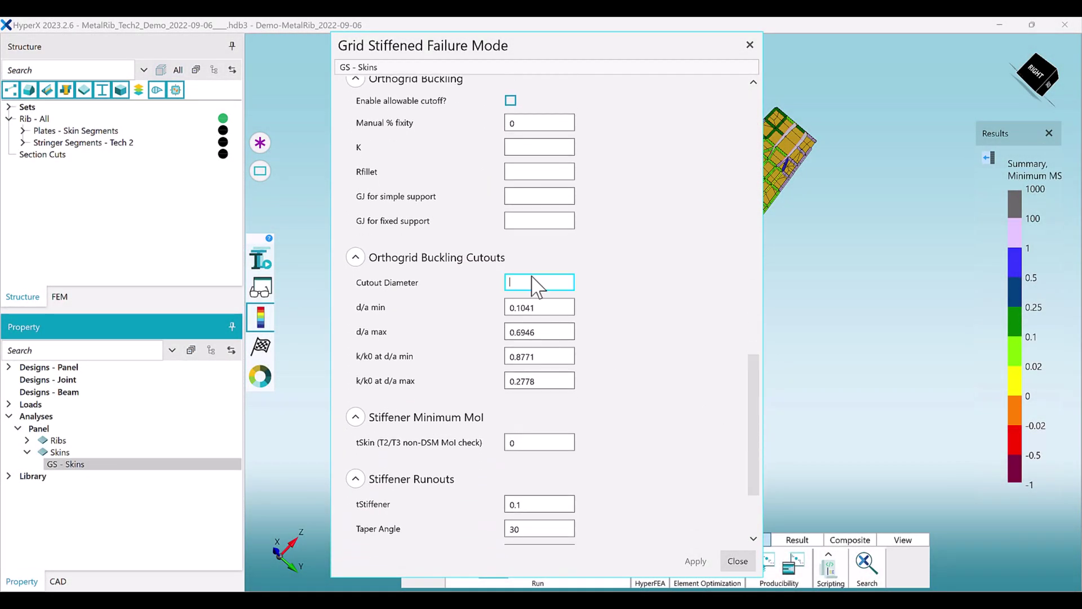
pyautogui.write('2.5')
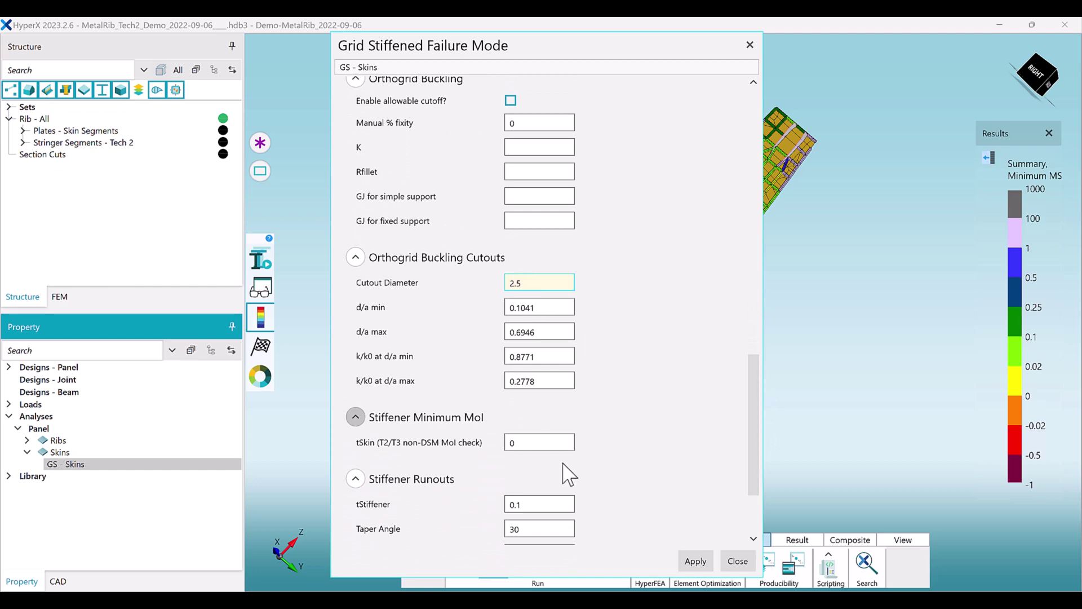
pyautogui.click(695, 561)
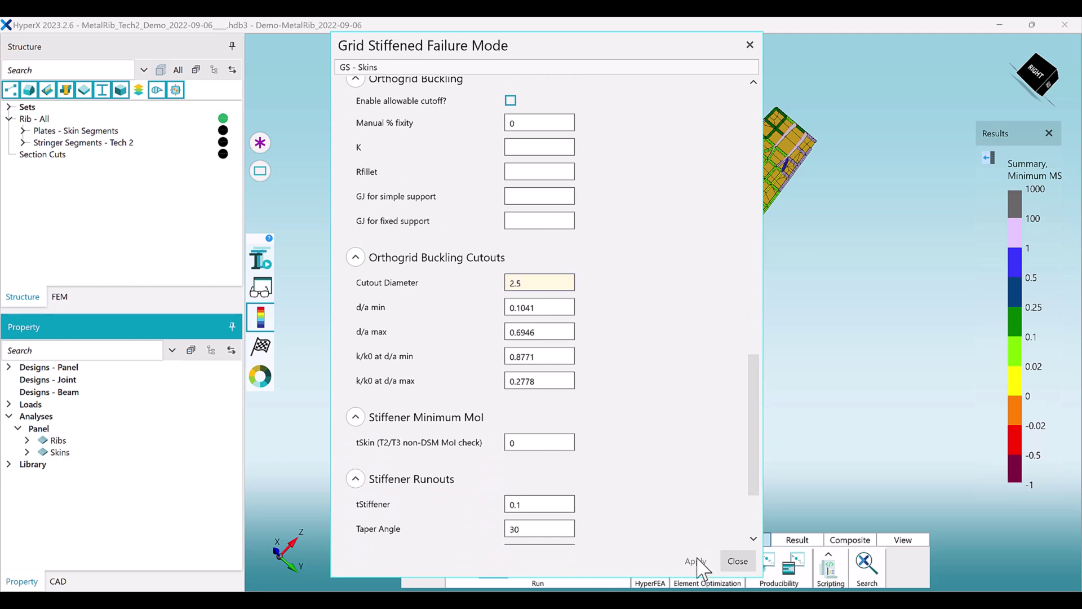
pyautogui.click(738, 561)
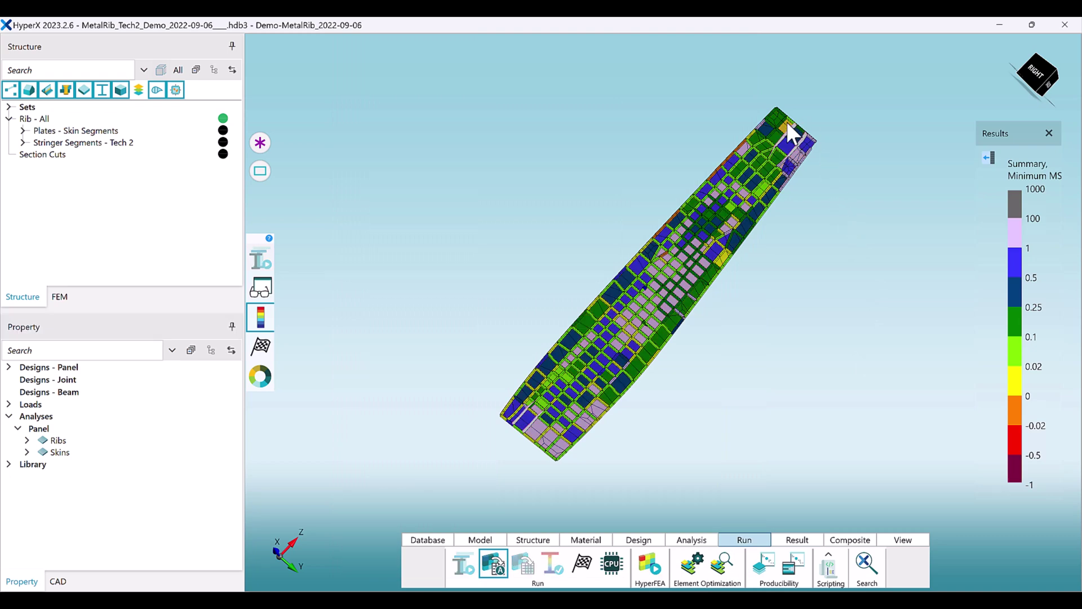
# Open a watch for zone 1240300 and add the GS - Orthogrid Buckling Clear Span Margin of Safety
pyautogui.click(260, 287)
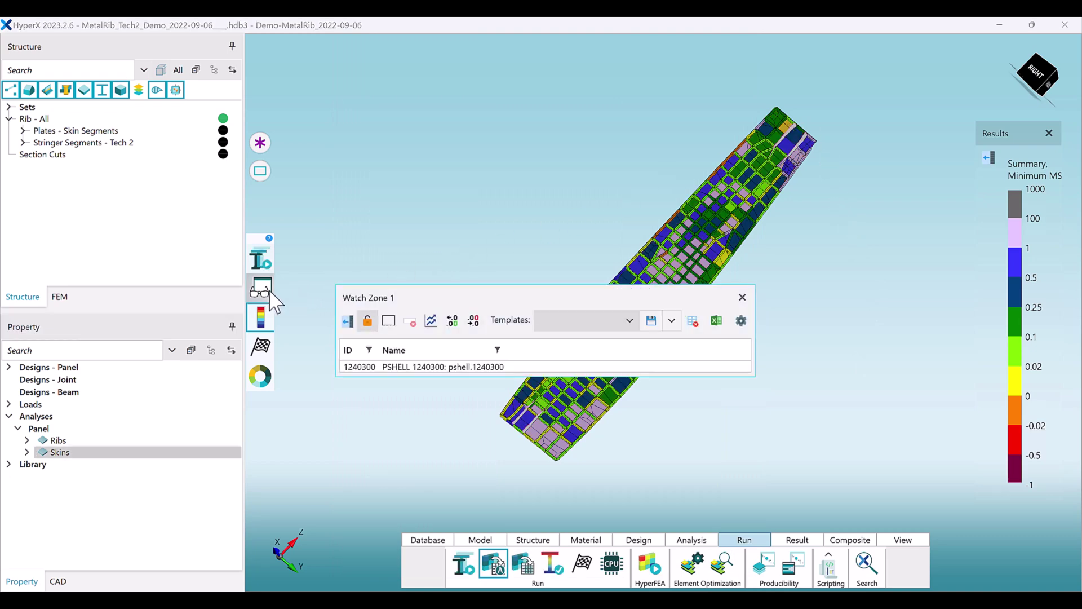
pyautogui.click(350, 320)
pyautogui.click(322, 361)
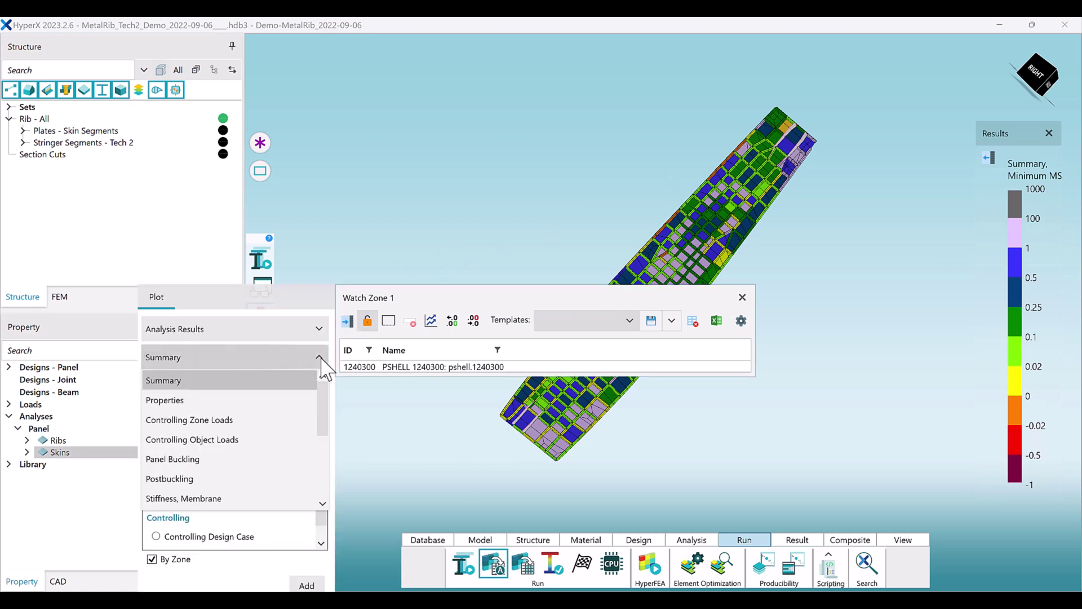
pyautogui.moveTo(322, 419); pyautogui.dragTo(330, 512)
pyautogui.click(269, 504)
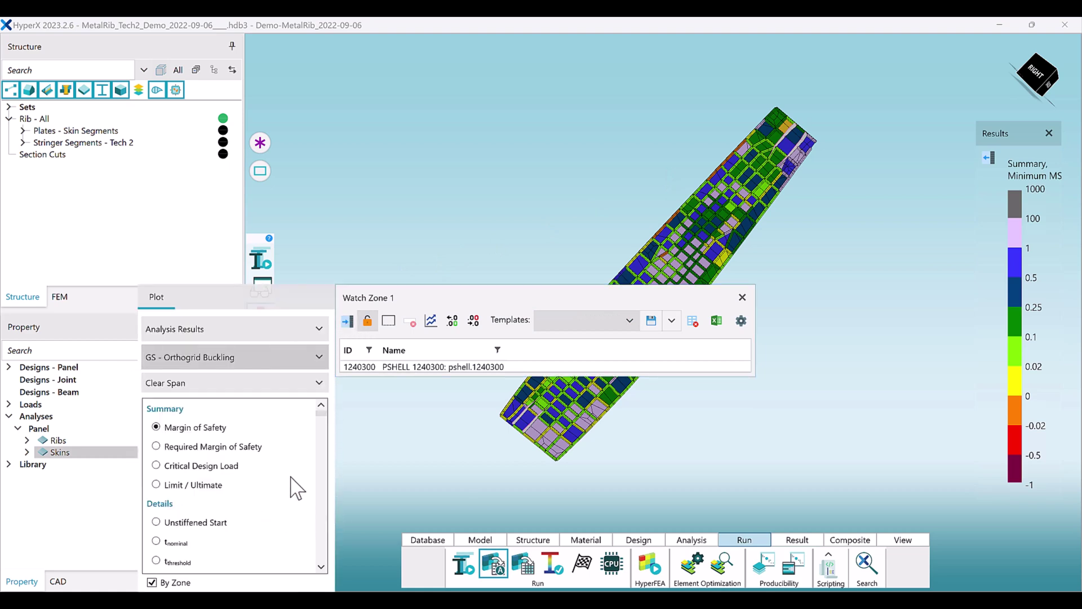
pyautogui.moveTo(428, 293); pyautogui.dragTo(472, 149)
pyautogui.click(351, 465)
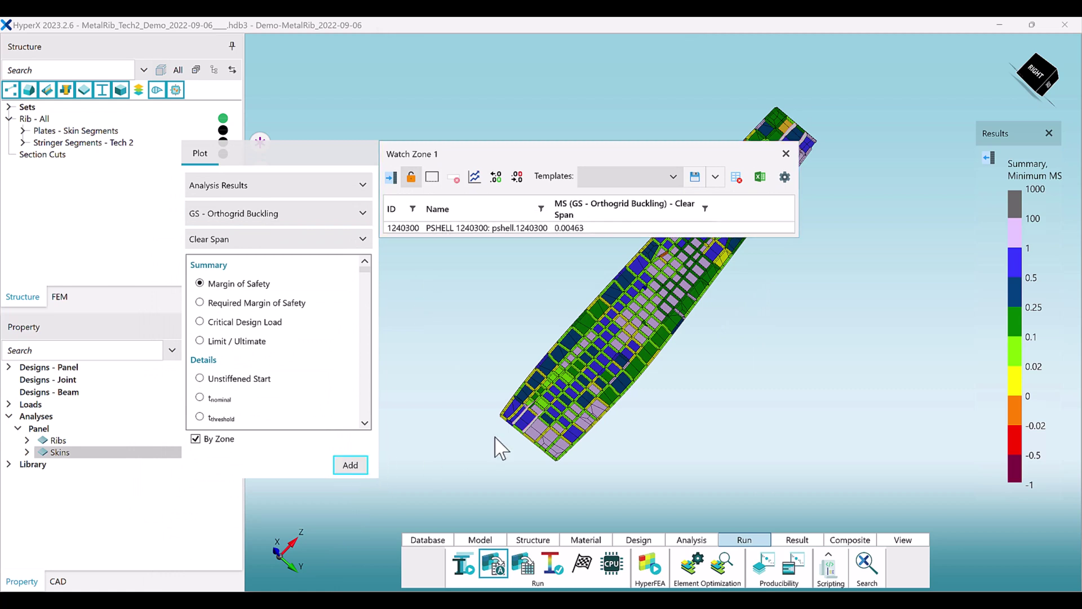
# Collapse the result selection of Watch Zone 1, lock the watch and move it above the model
pyautogui.click(391, 178)
pyautogui.click(411, 177)
pyautogui.moveTo(502, 150); pyautogui.dragTo(415, 53)
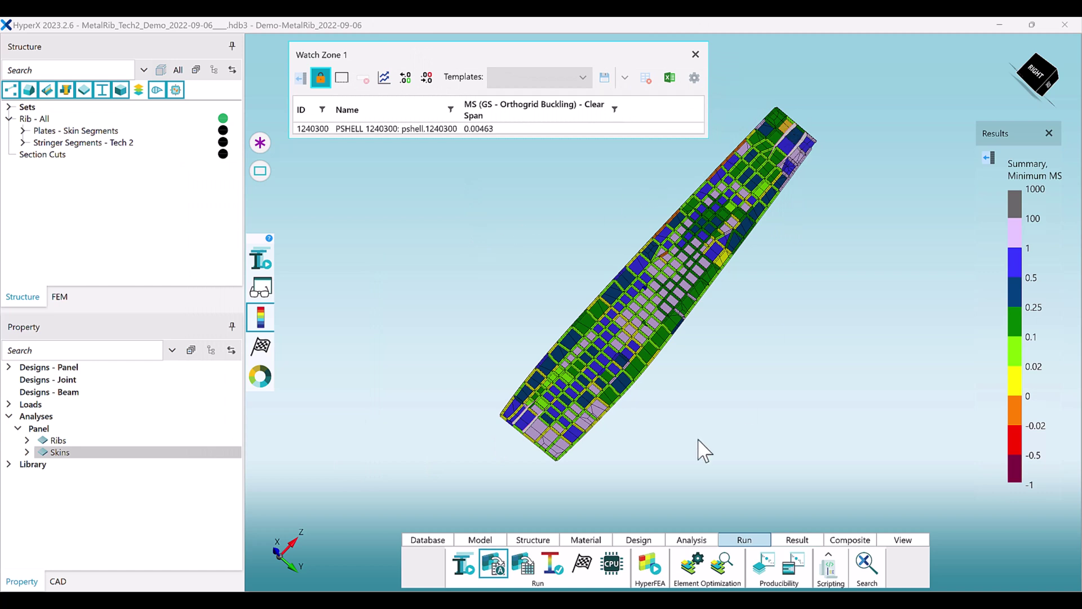
# Analyze the selected zone with the cutout included and open a second watch, browsing its analysis results for the buckling criterion
pyautogui.click(555, 561)
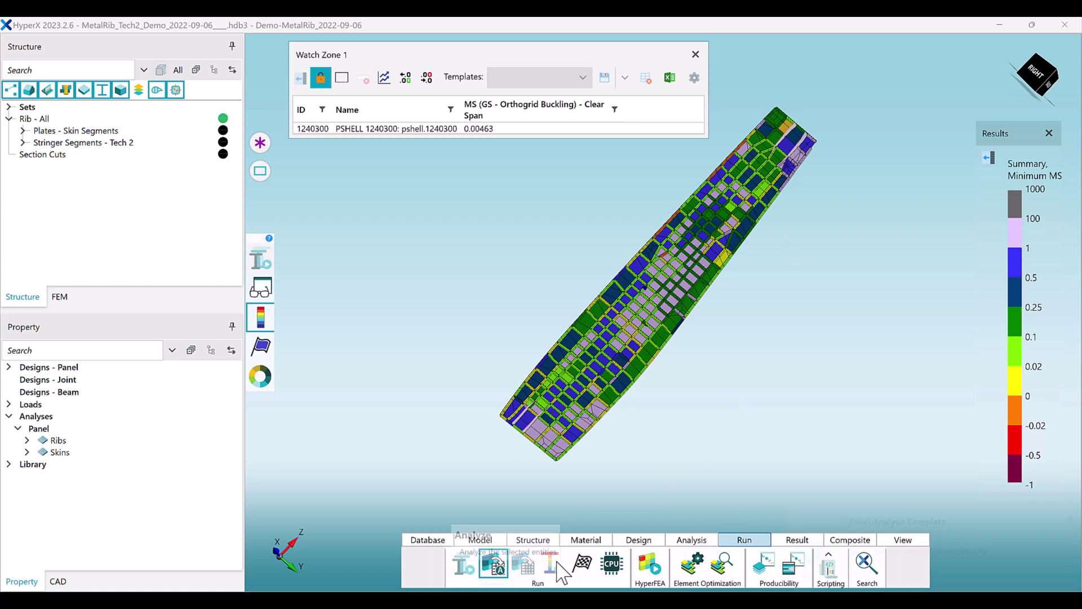
pyautogui.click(263, 288)
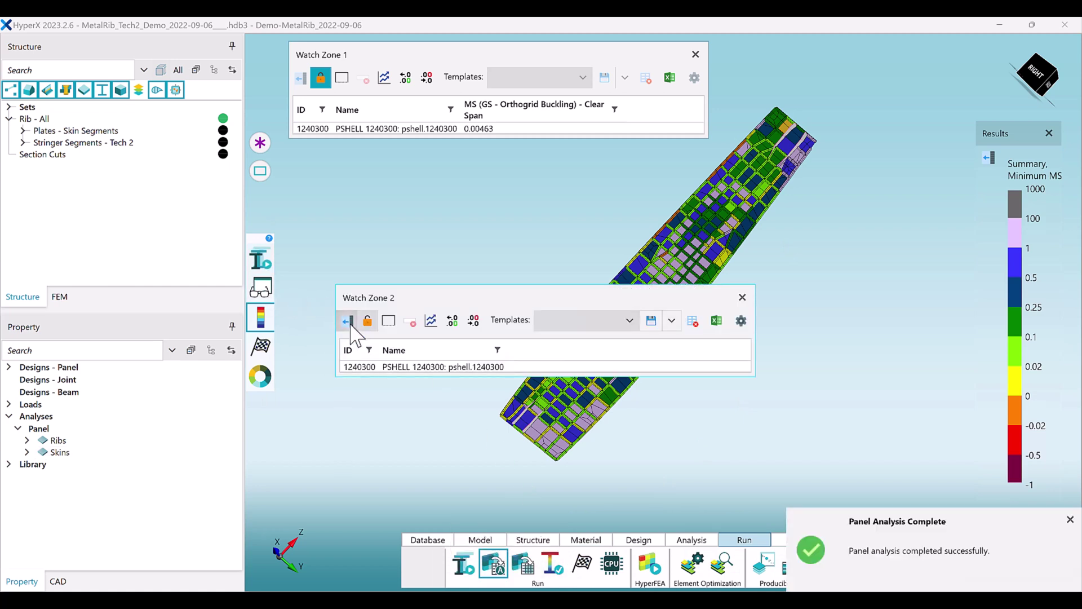
pyautogui.click(319, 357)
pyautogui.scroll(-5, 330, 462)
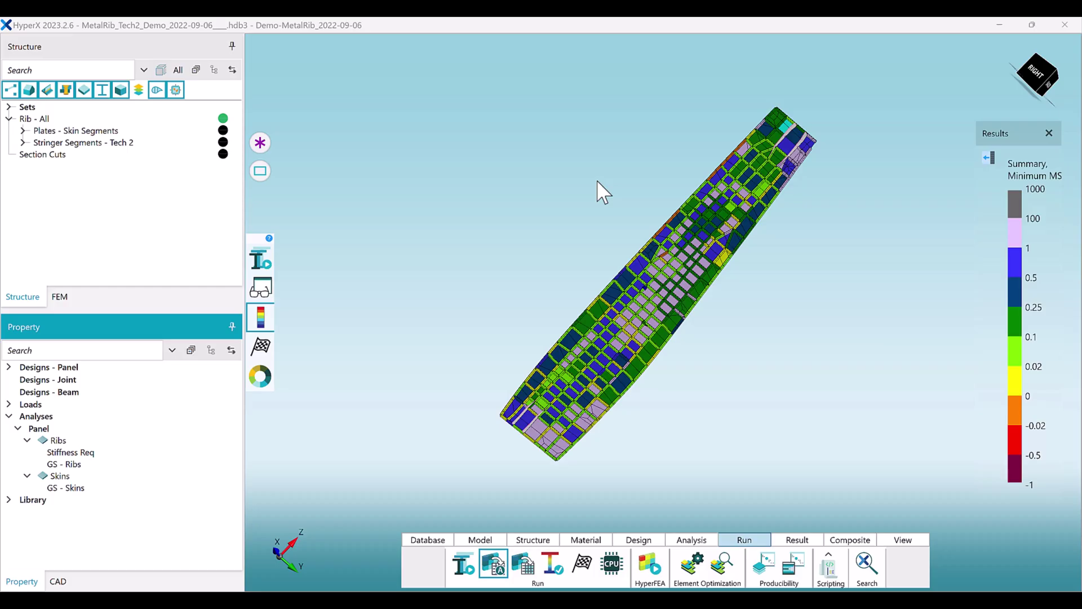
# Open the GS - Ribs and GS - Skins Grid Stiffened failure modes and arrange their dialogs side by side
pyautogui.click(88, 475)
pyautogui.doubleClick(85, 466)
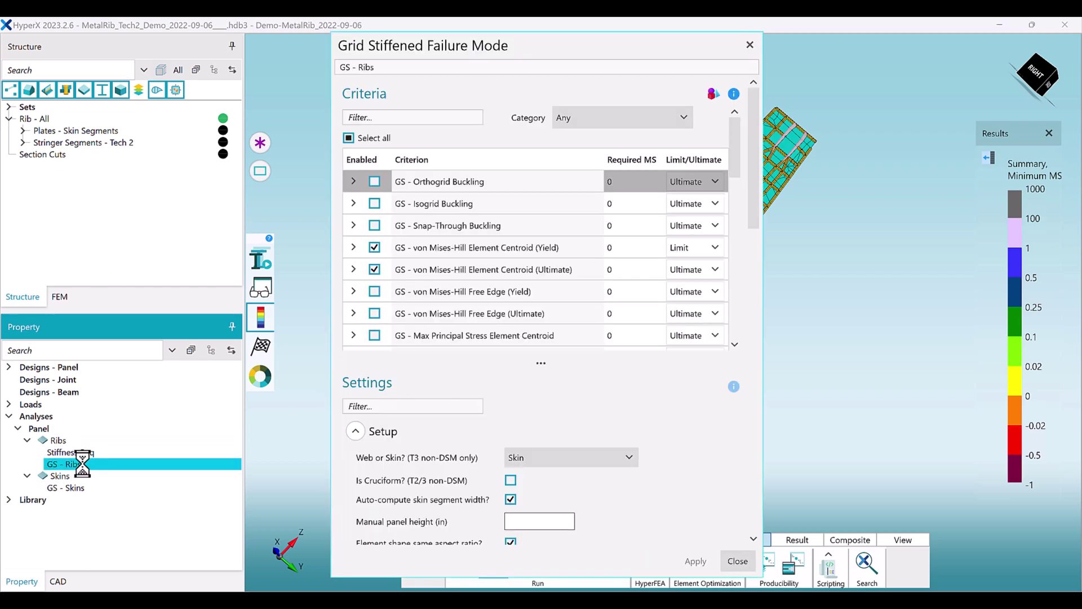
pyautogui.doubleClick(68, 488)
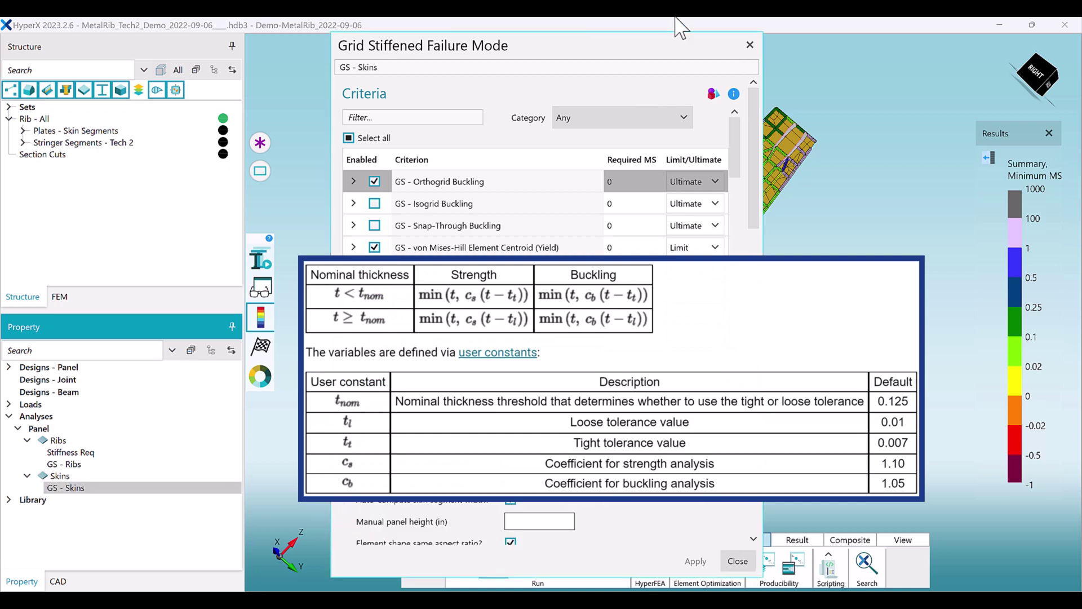
pyautogui.moveTo(612, 51); pyautogui.dragTo(902, 60)
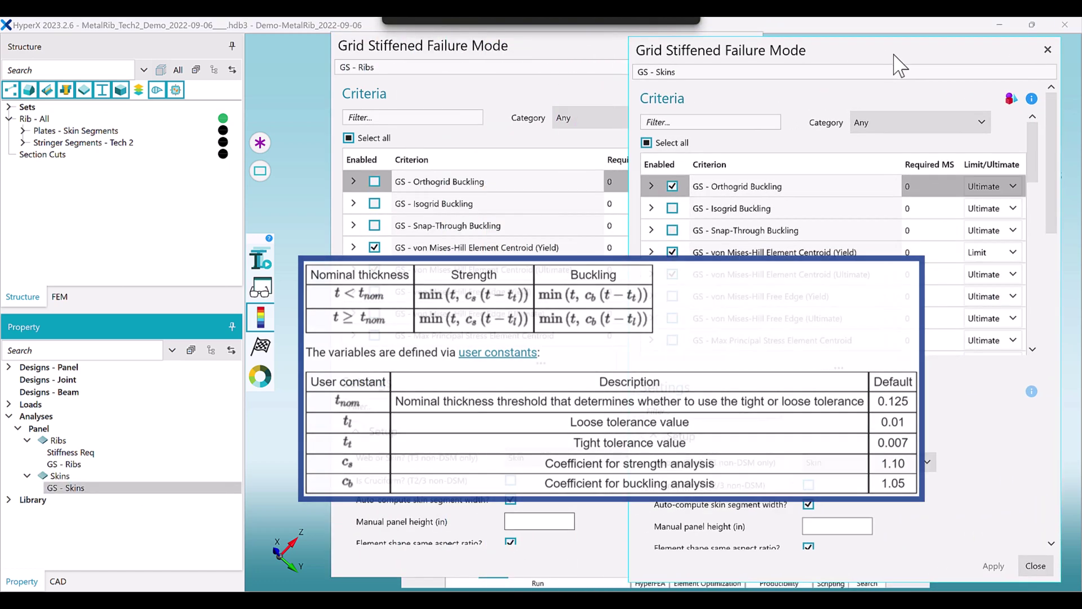
pyautogui.moveTo(582, 53); pyautogui.dragTo(443, 56)
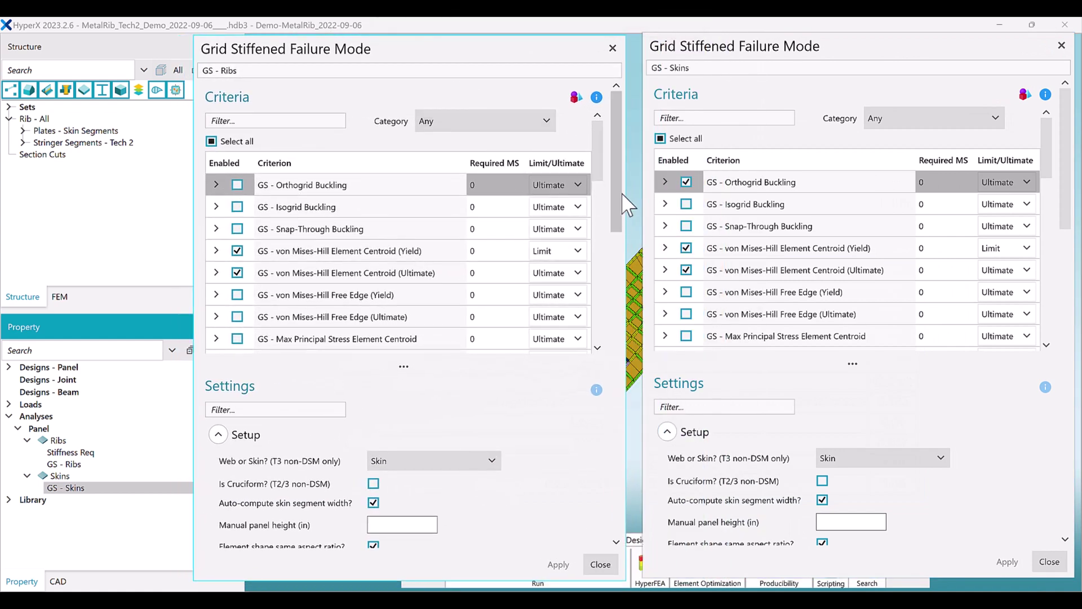
# Enable Machining Tolerances in both the GS - Ribs and GS - Skins failure modes, apply the changes and close both dialogs
pyautogui.moveTo(613, 188); pyautogui.dragTo(602, 316)
pyautogui.click(373, 331)
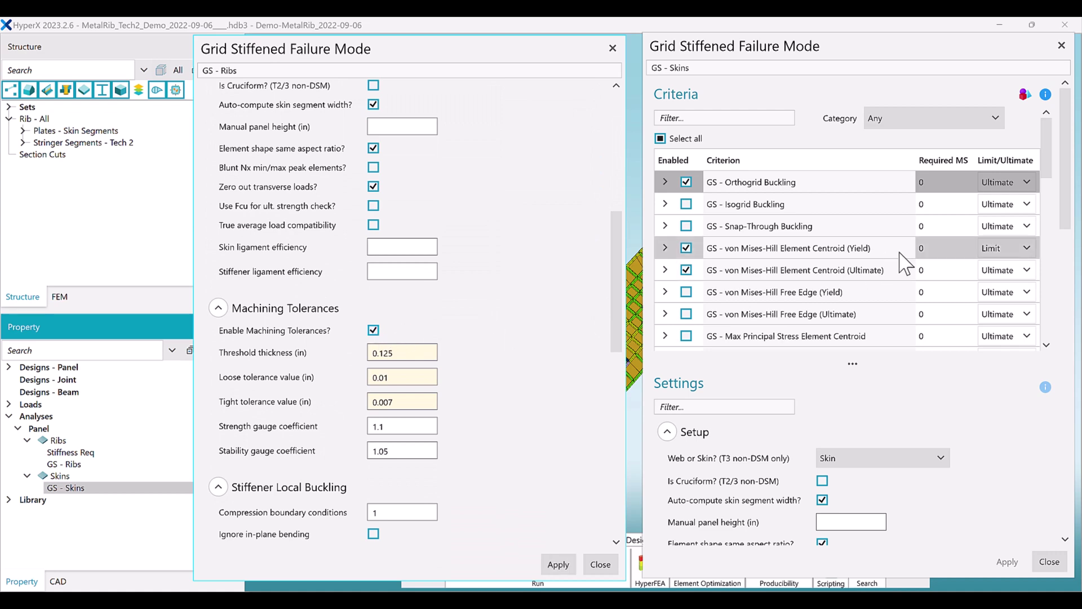
pyautogui.moveTo(1065, 224); pyautogui.dragTo(1073, 360)
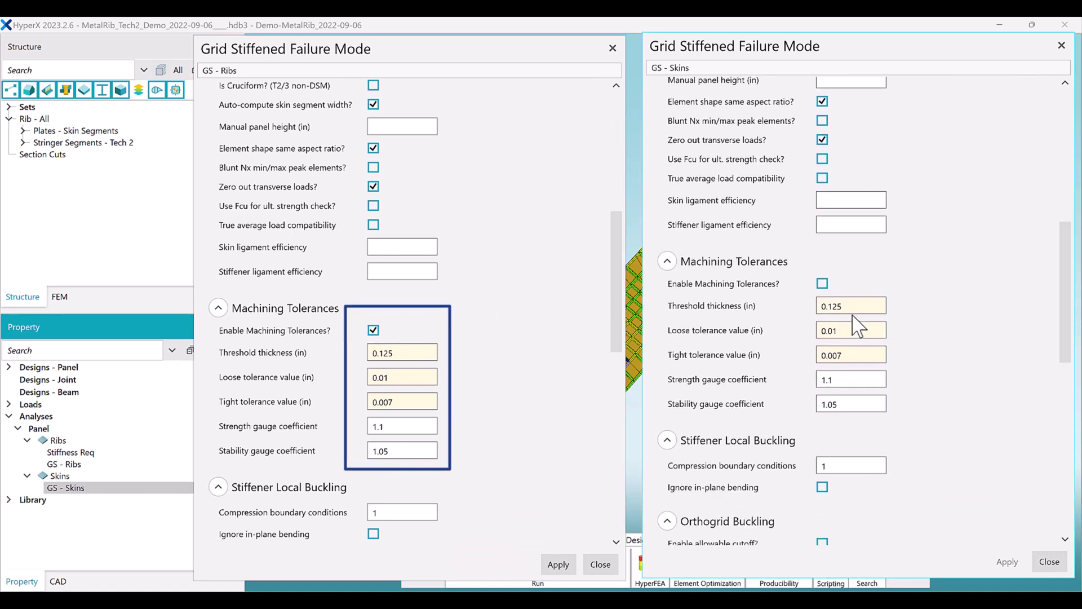
pyautogui.click(822, 285)
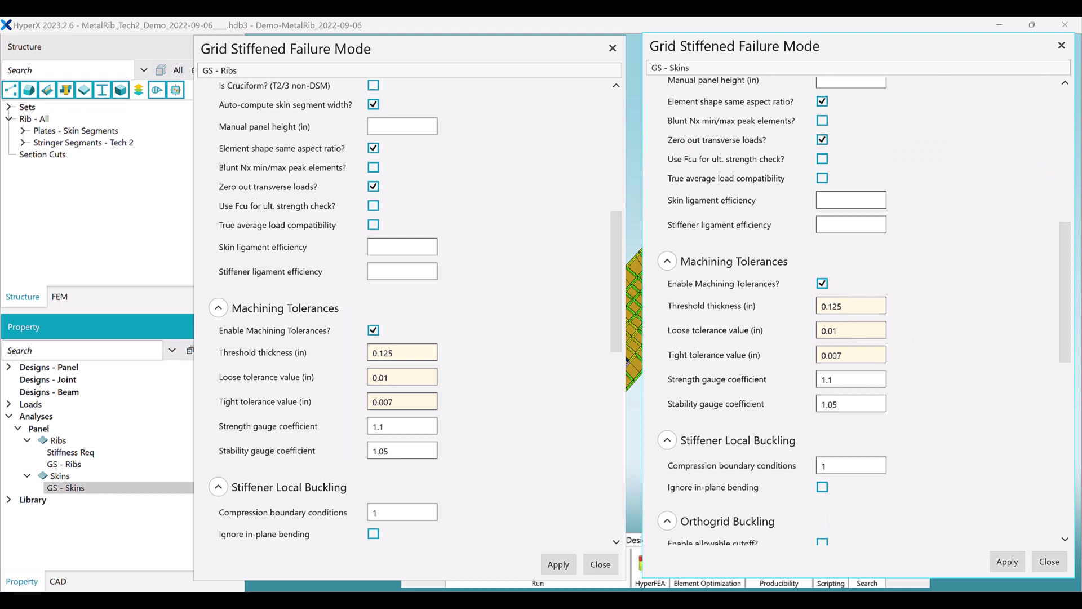
pyautogui.click(1007, 563)
pyautogui.click(561, 565)
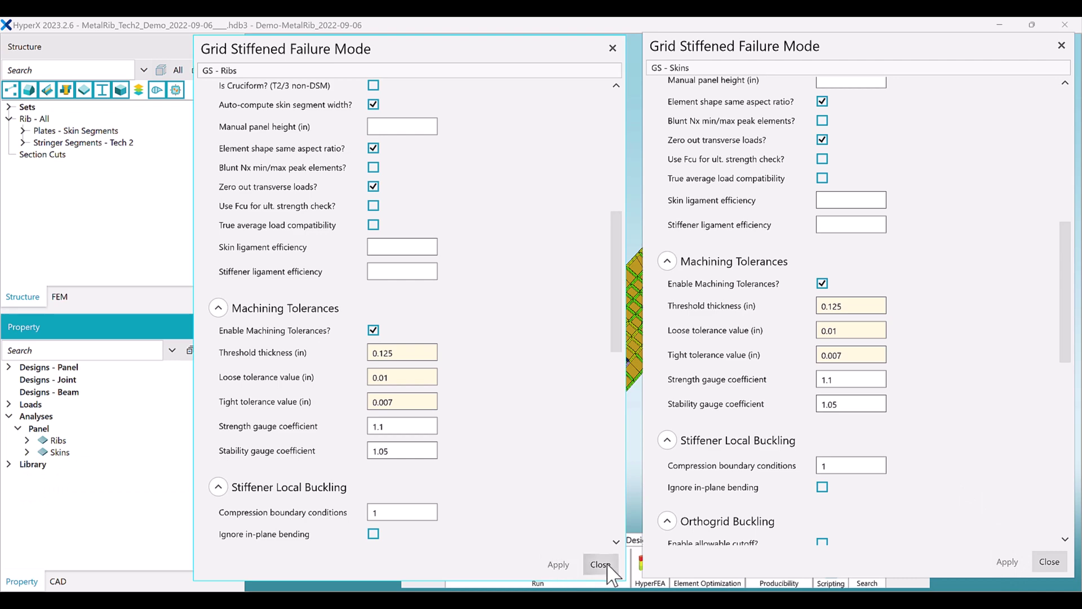
pyautogui.click(601, 565)
pyautogui.click(1052, 561)
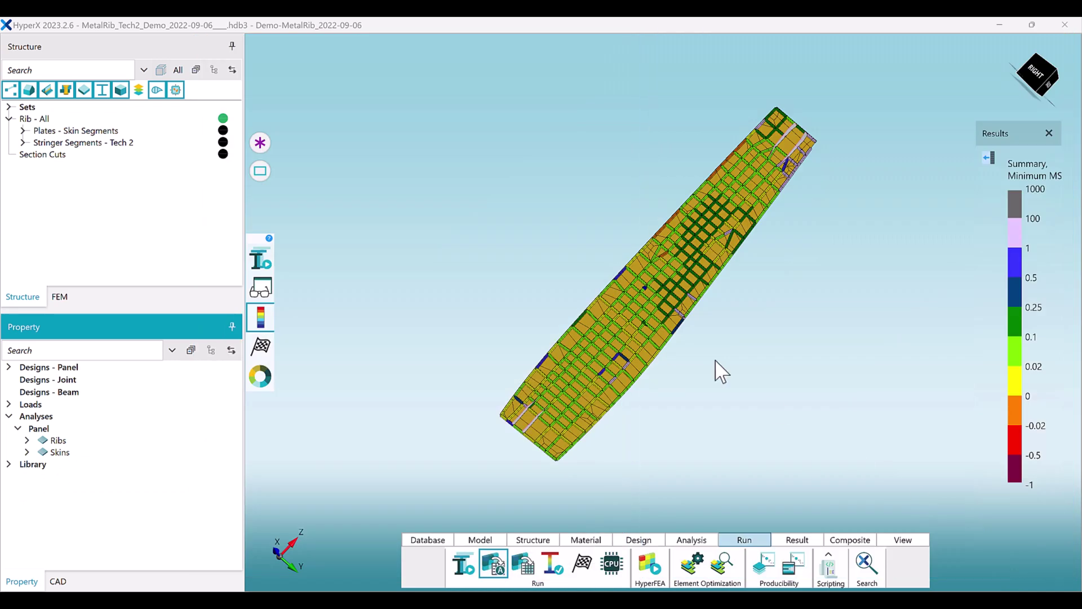
# Select the whole rib and analyze all of its zones
pyautogui.moveTo(427, 498); pyautogui.dragTo(900, 79)
pyautogui.click(555, 559)
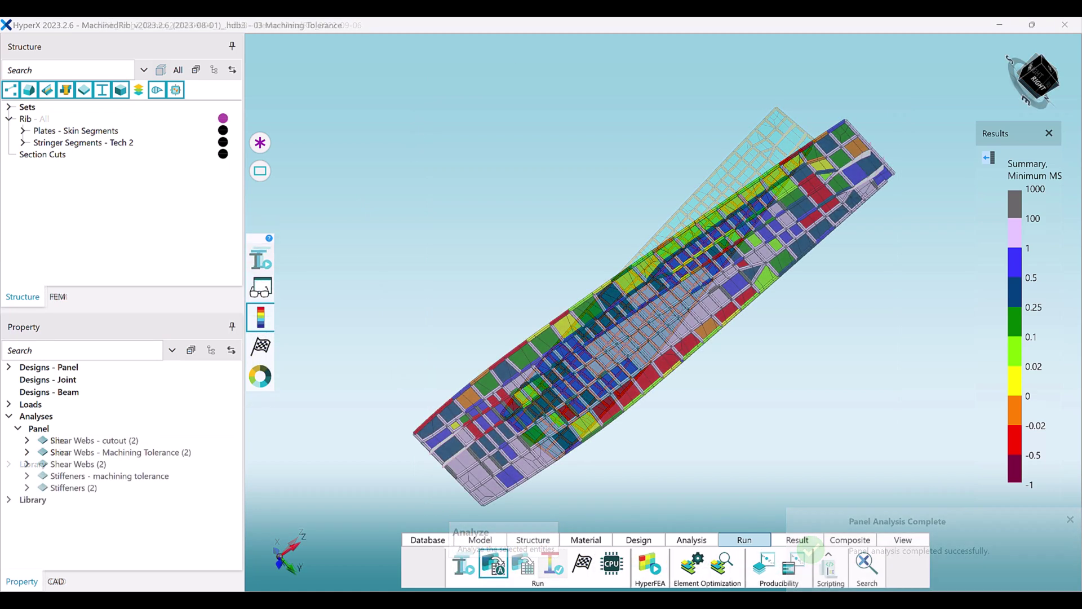
# Plot the skin buckling thickness (t buckling,skin) for GS - von Mises-Hill Element Centroid (Yield), Clear Span, by zone
pyautogui.click(989, 158)
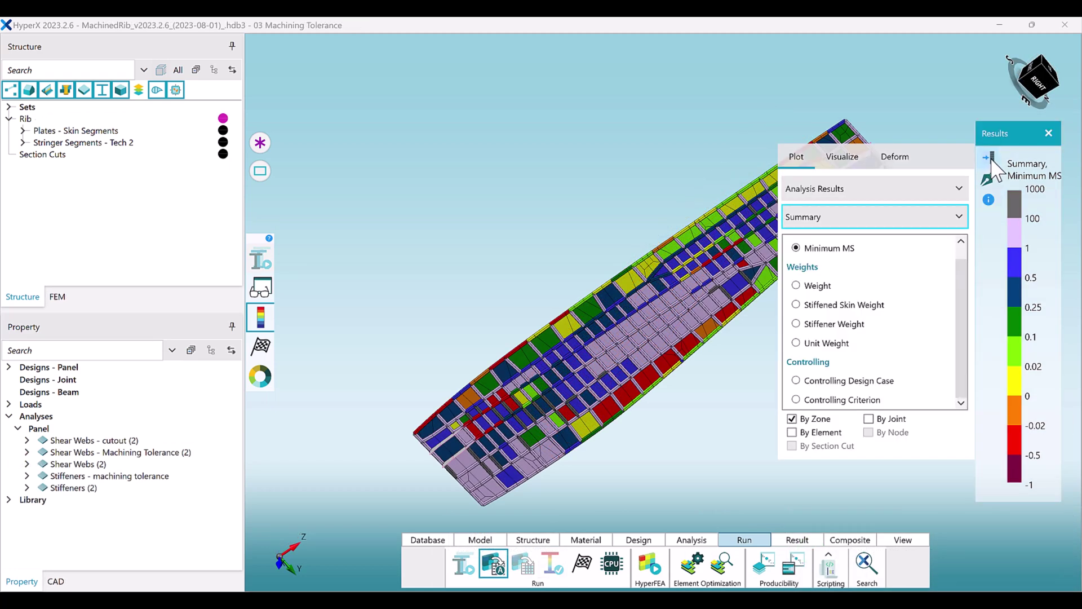
pyautogui.click(920, 220)
pyautogui.moveTo(964, 273); pyautogui.dragTo(955, 358)
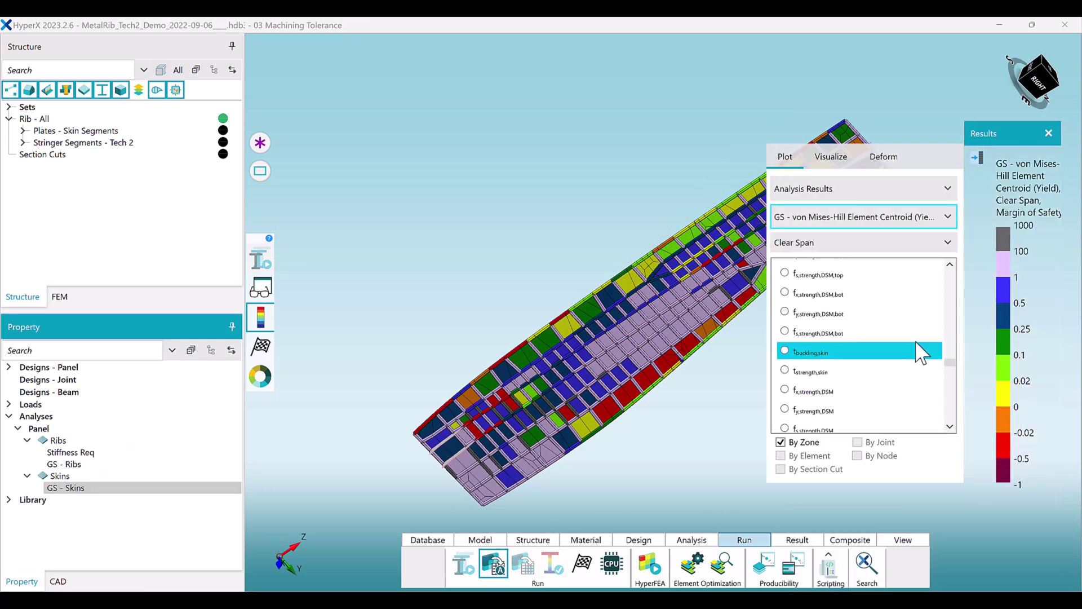
pyautogui.click(919, 353)
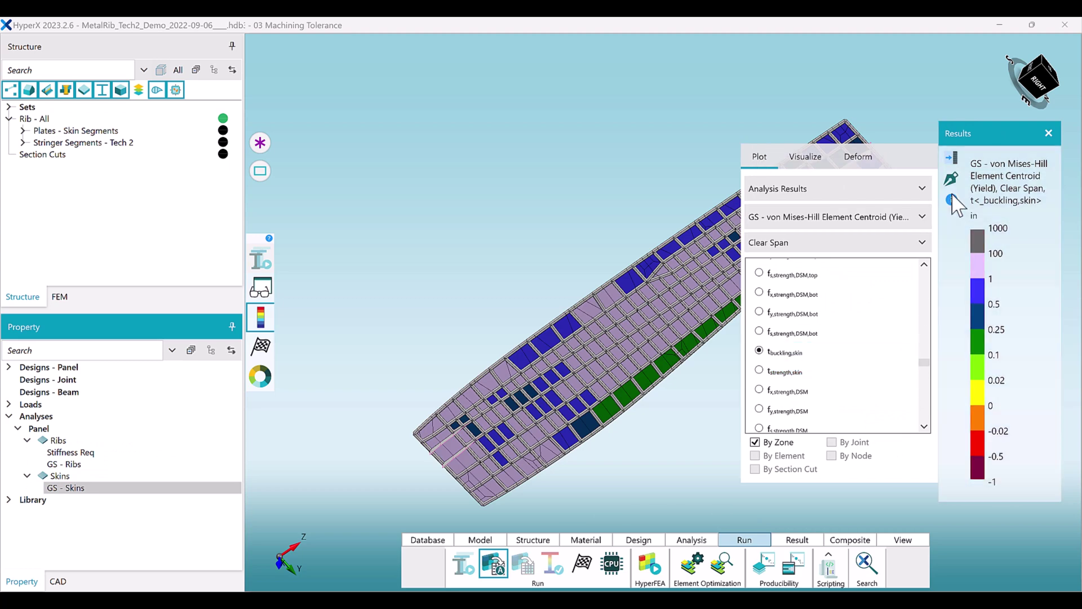
pyautogui.click(956, 179)
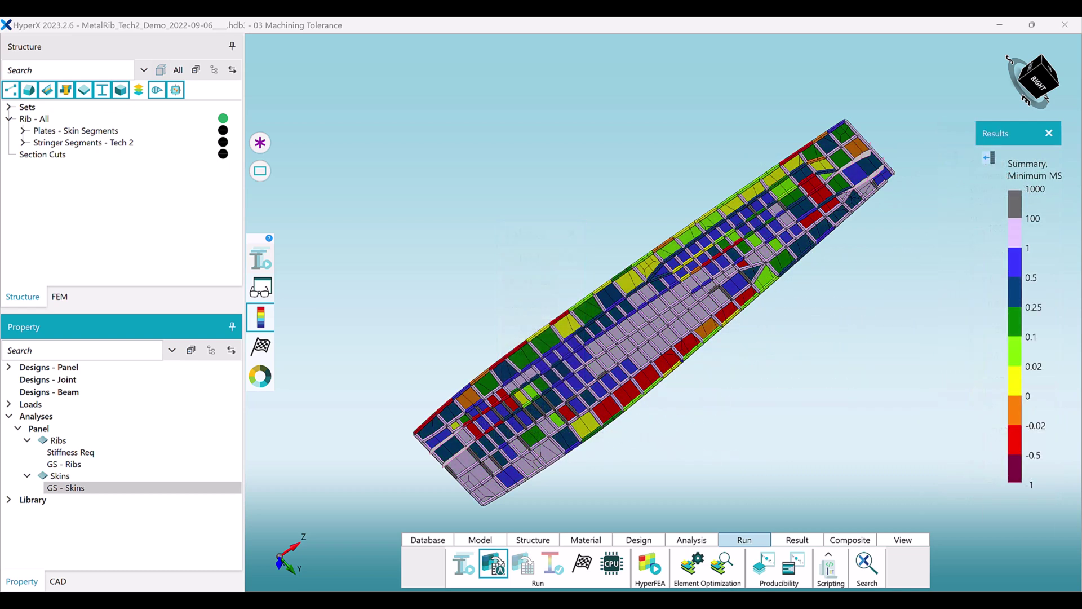
# Select all zones whose Minimum MS falls in the bands between 0 and -1 and size them
pyautogui.keyDown('shift'); pyautogui.click(1017, 415); pyautogui.keyUp('shift')
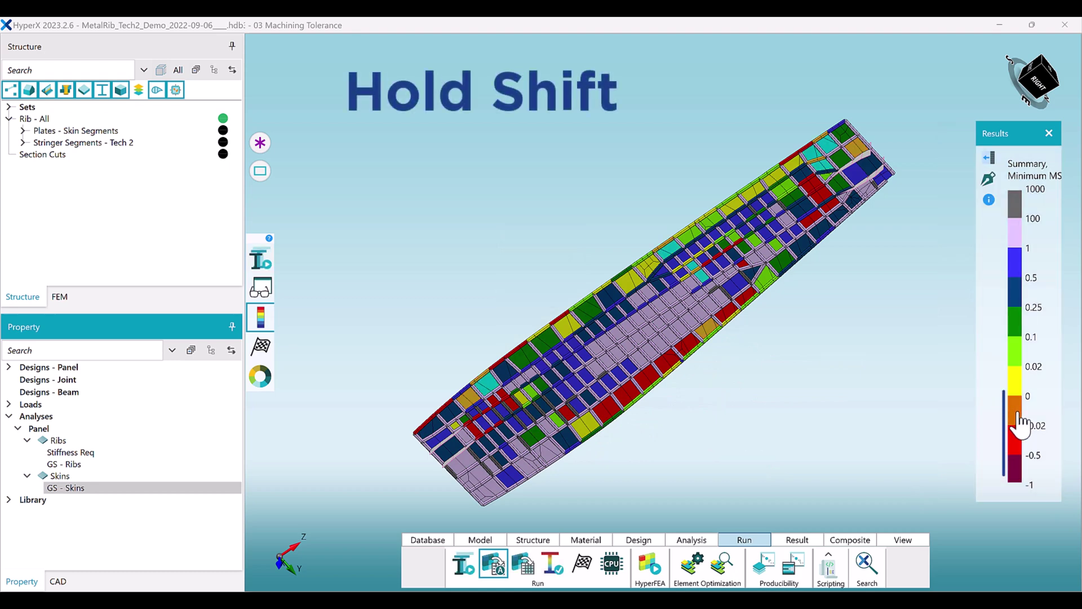
pyautogui.keyDown('shift'); pyautogui.click(1020, 462); pyautogui.keyUp('shift')
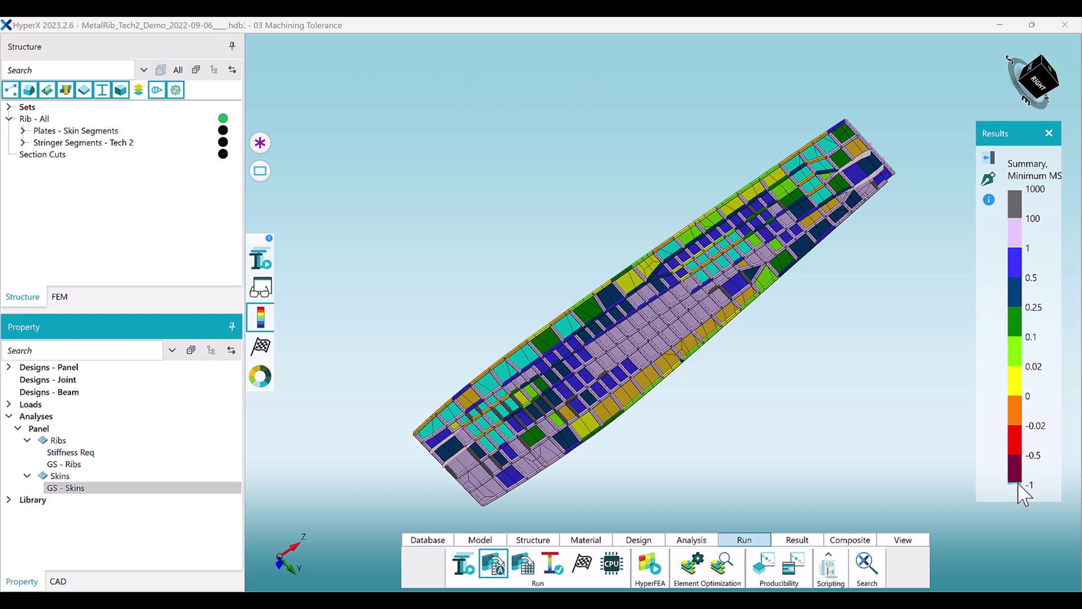
pyautogui.click(261, 264)
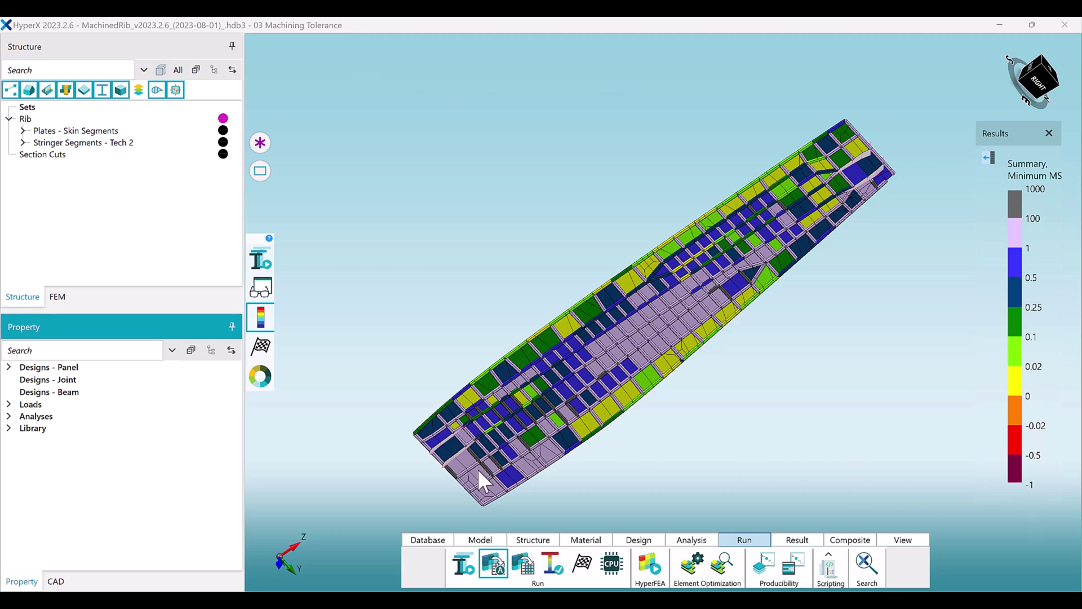
# Create a set named Bars containing all zones of Stringer Segments - Tech 2
pyautogui.click(530, 540)
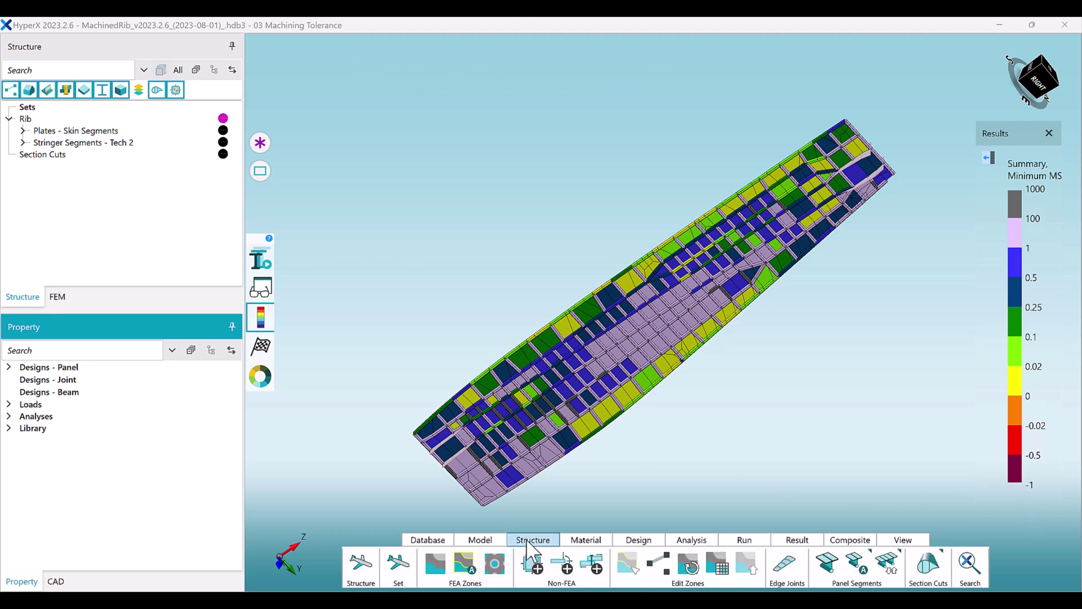
pyautogui.click(398, 564)
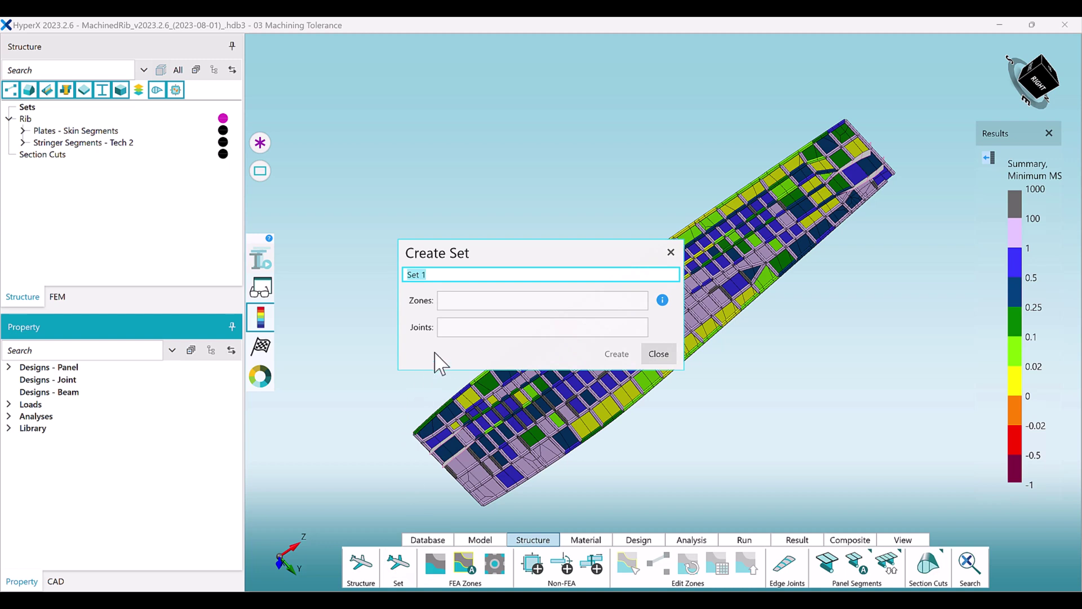
pyautogui.write('Bars')
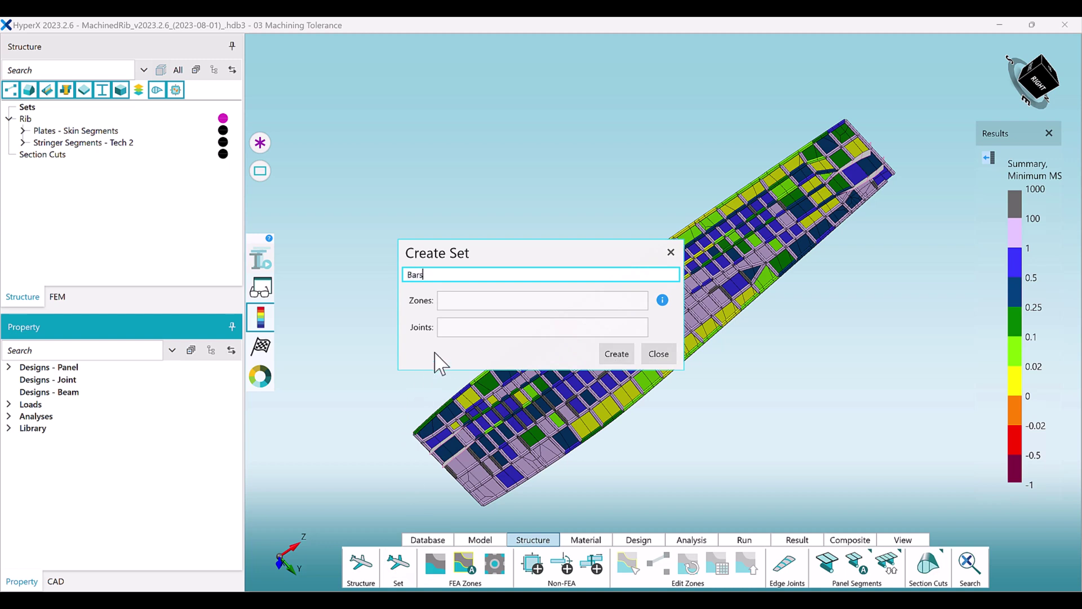
pyautogui.click(469, 300)
pyautogui.click(51, 145)
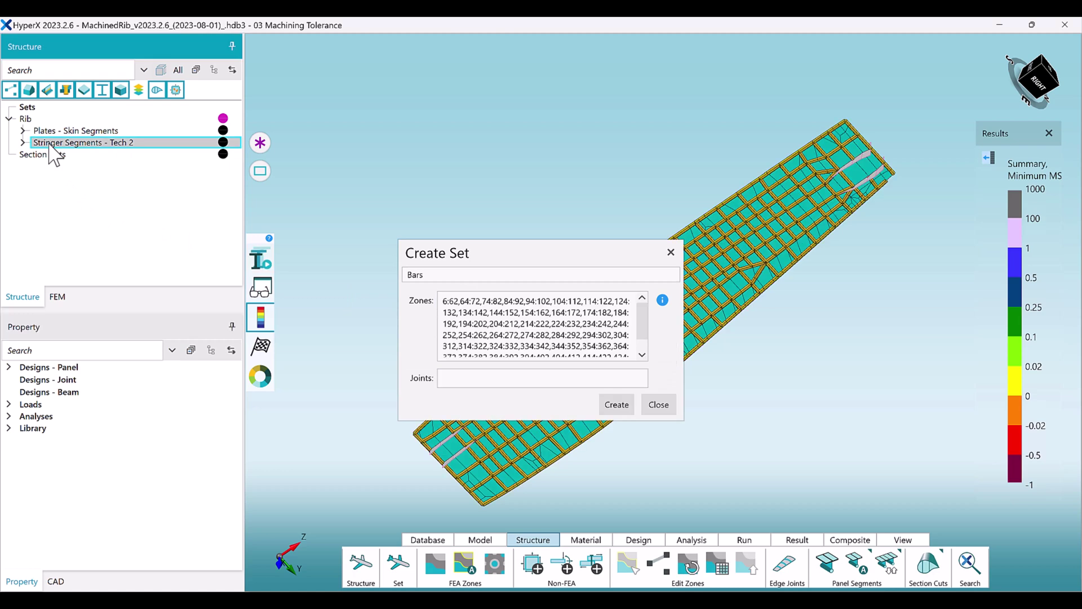
pyautogui.click(616, 405)
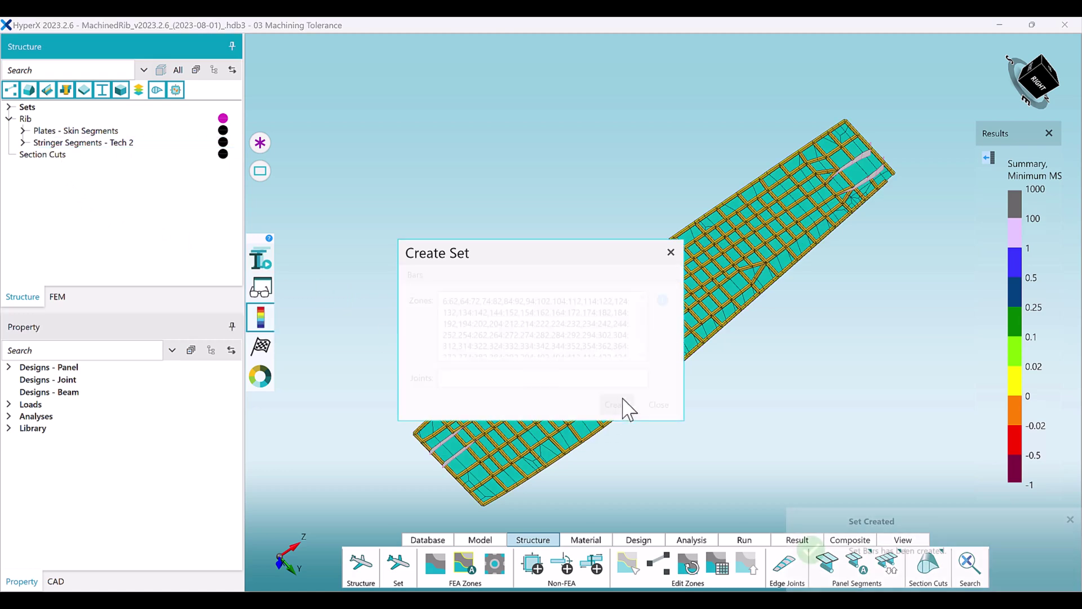
pyautogui.click(658, 406)
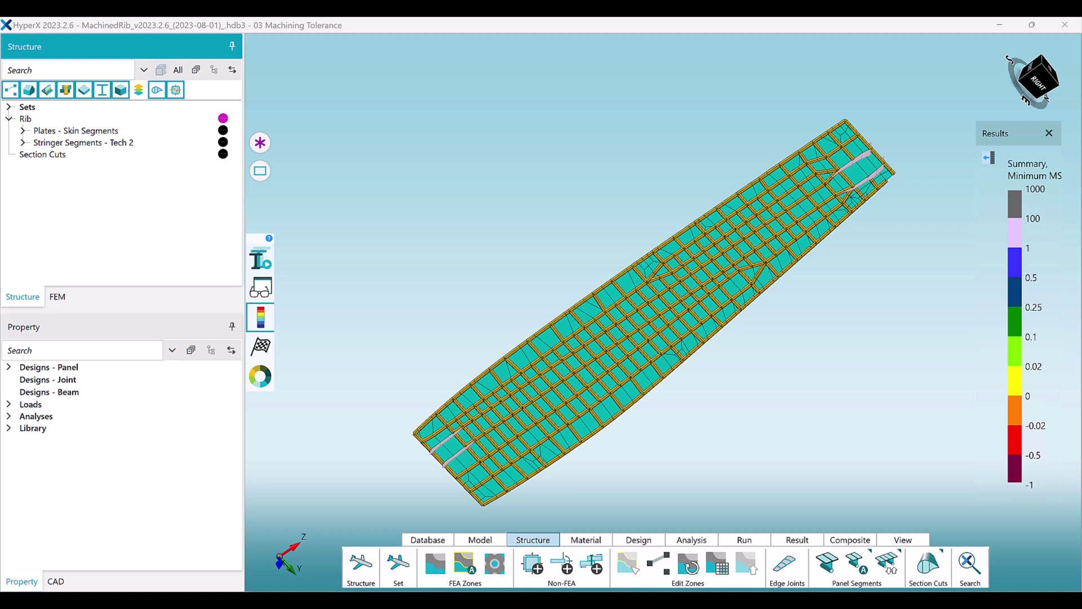
# Add a manual HyperFEA Buckling constraint on set Bars with limit 1, D11 and design load 202, and open the iteration start options
pyautogui.click(744, 541)
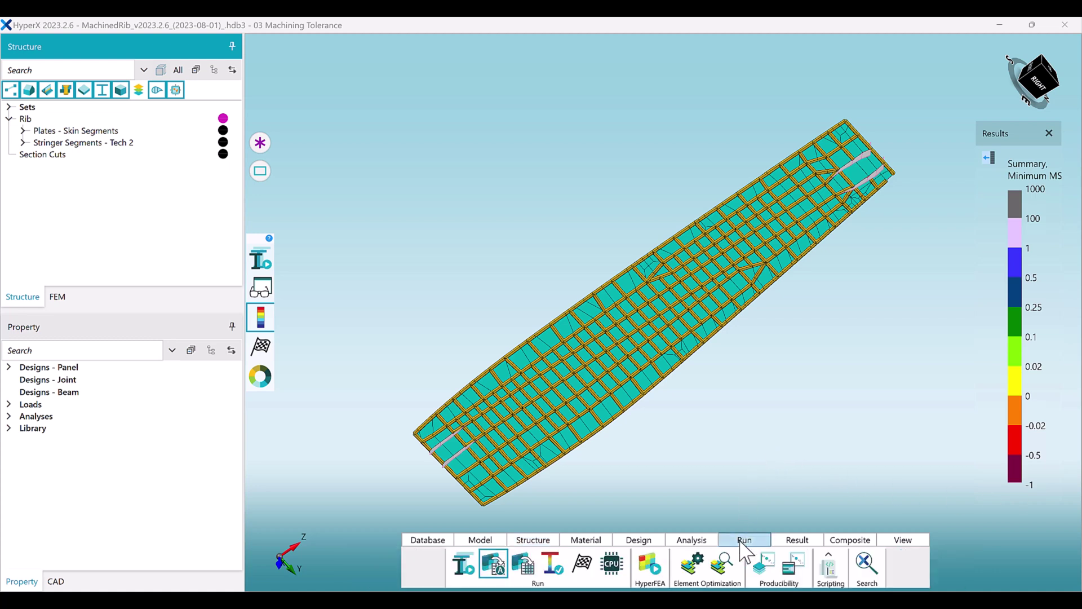
pyautogui.click(650, 566)
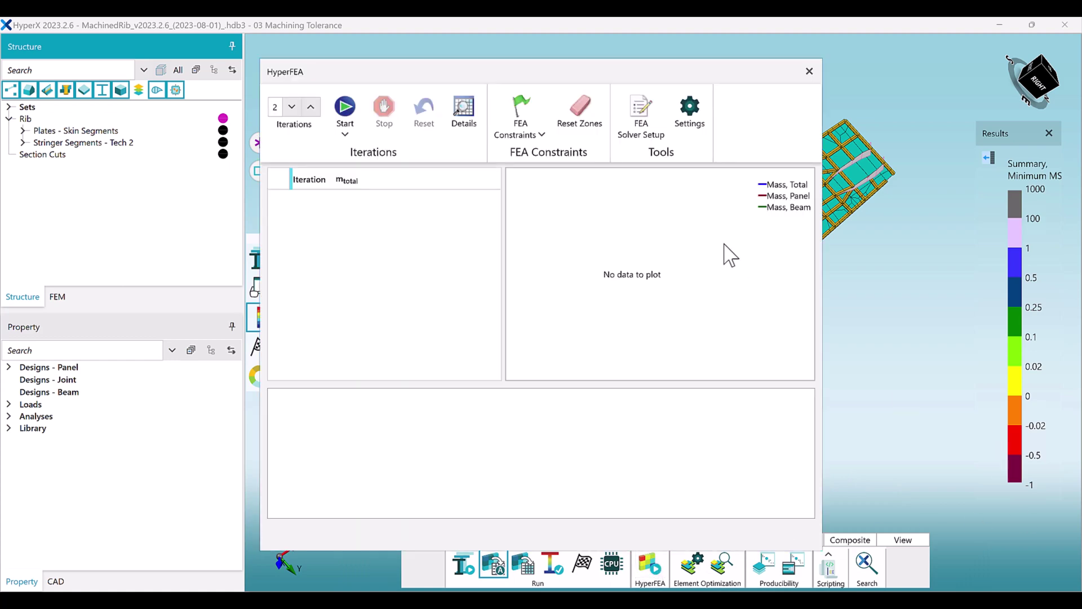
pyautogui.click(544, 142)
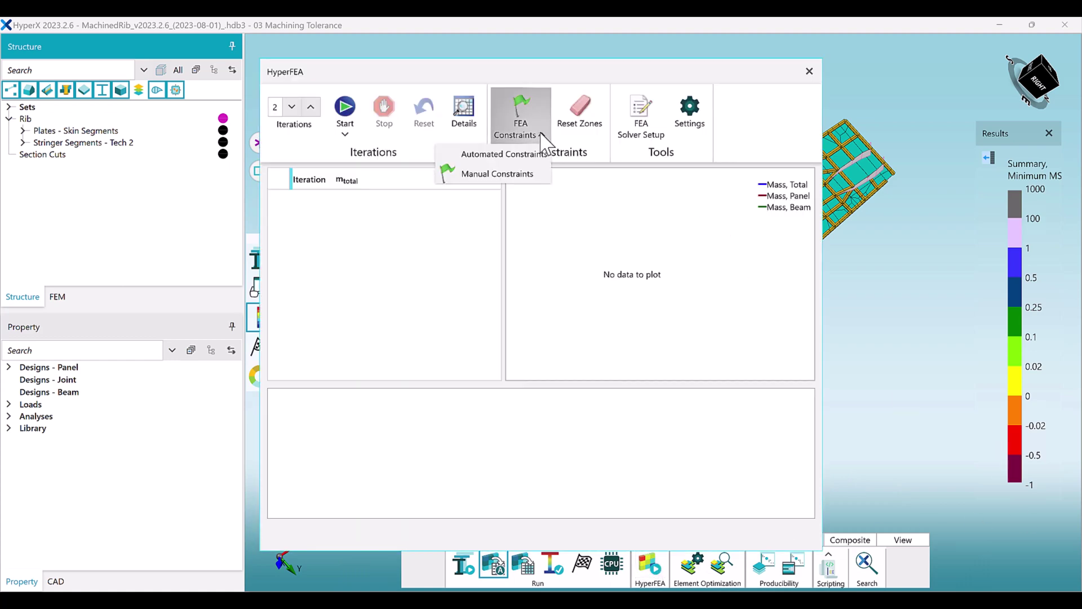
pyautogui.click(502, 175)
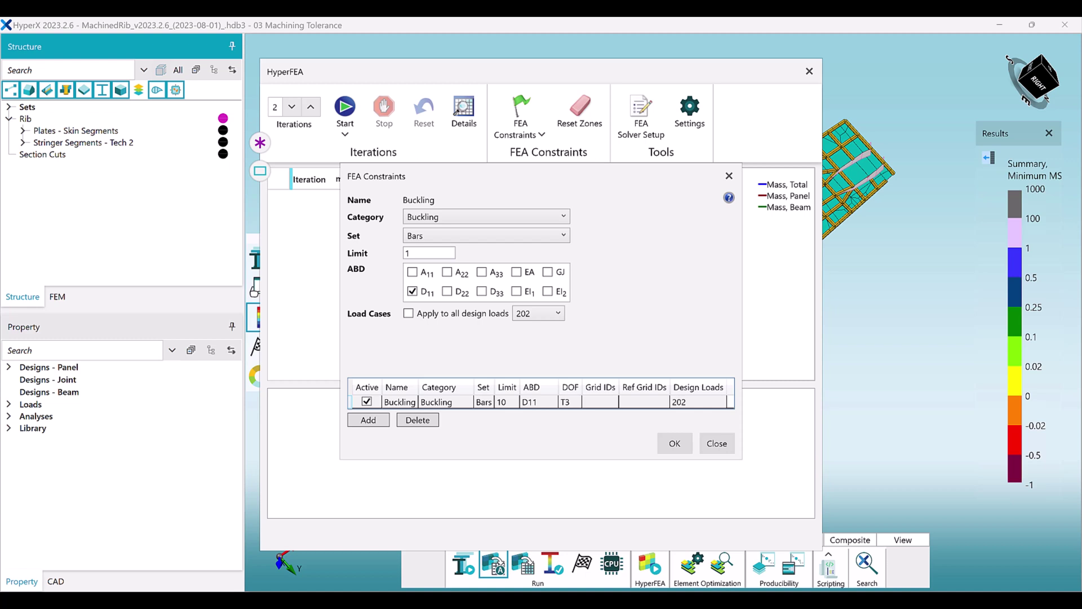
pyautogui.click(675, 437)
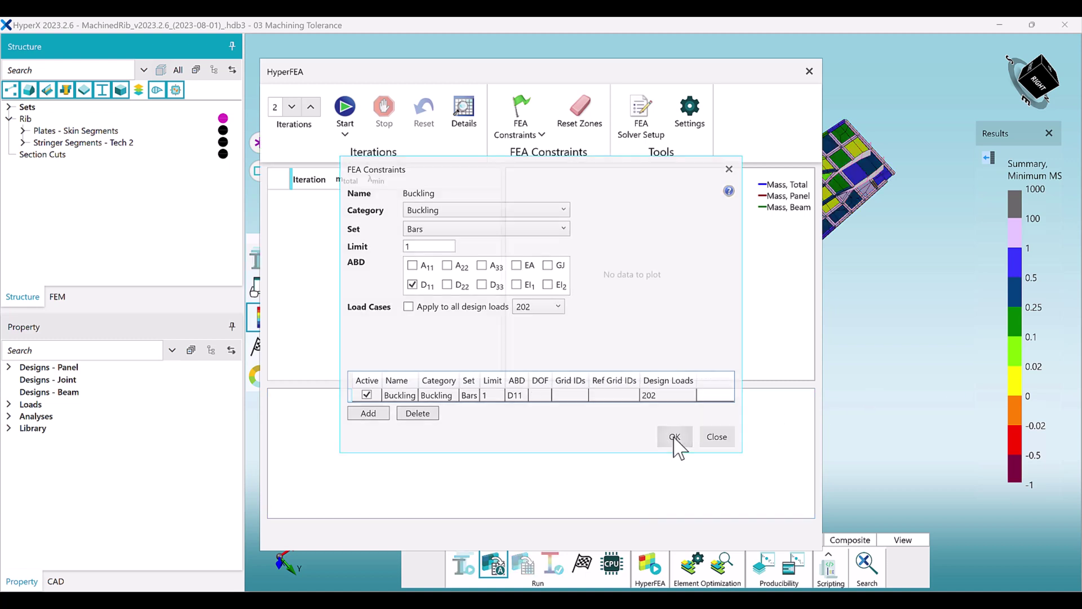
pyautogui.click(345, 134)
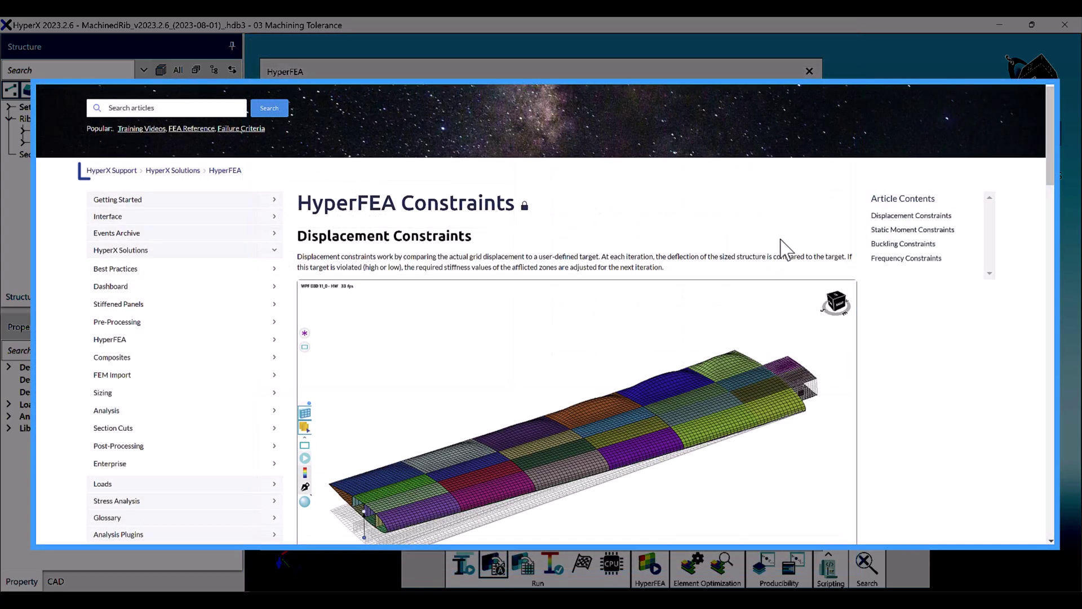
# Read through the HyperFEA Constraints support article down to the Buckling Constraints section
pyautogui.scroll(-10, 786, 248)
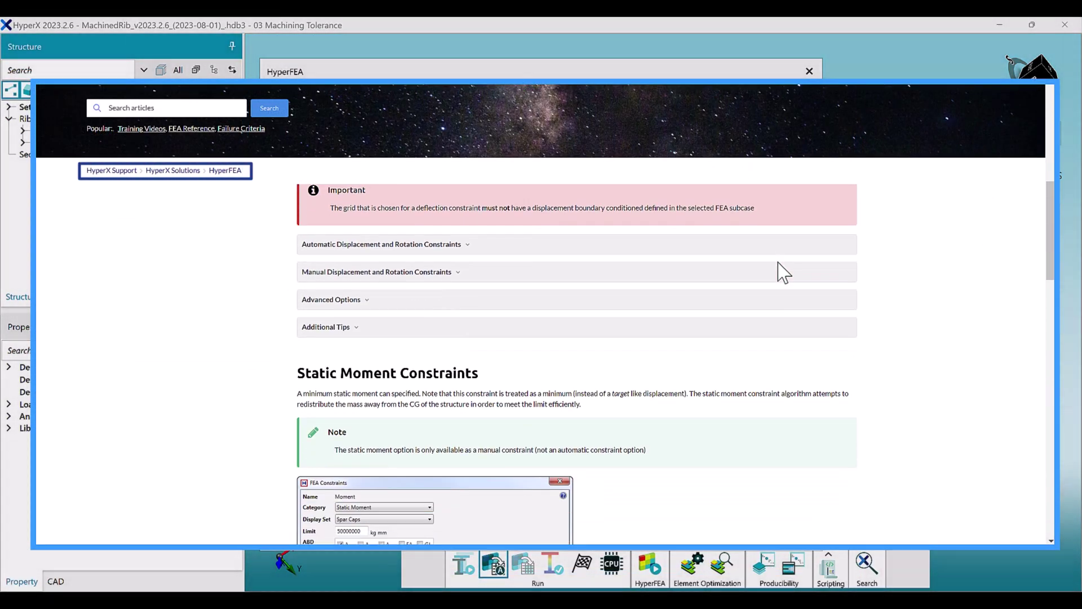
pyautogui.scroll(-6, 783, 274)
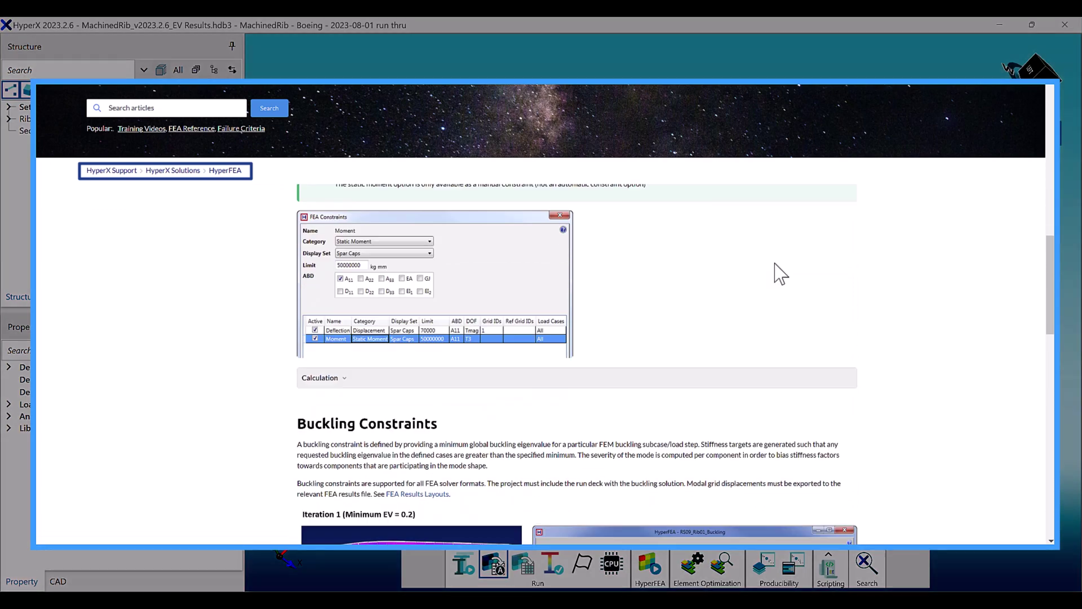
pyautogui.scroll(-3, 776, 271)
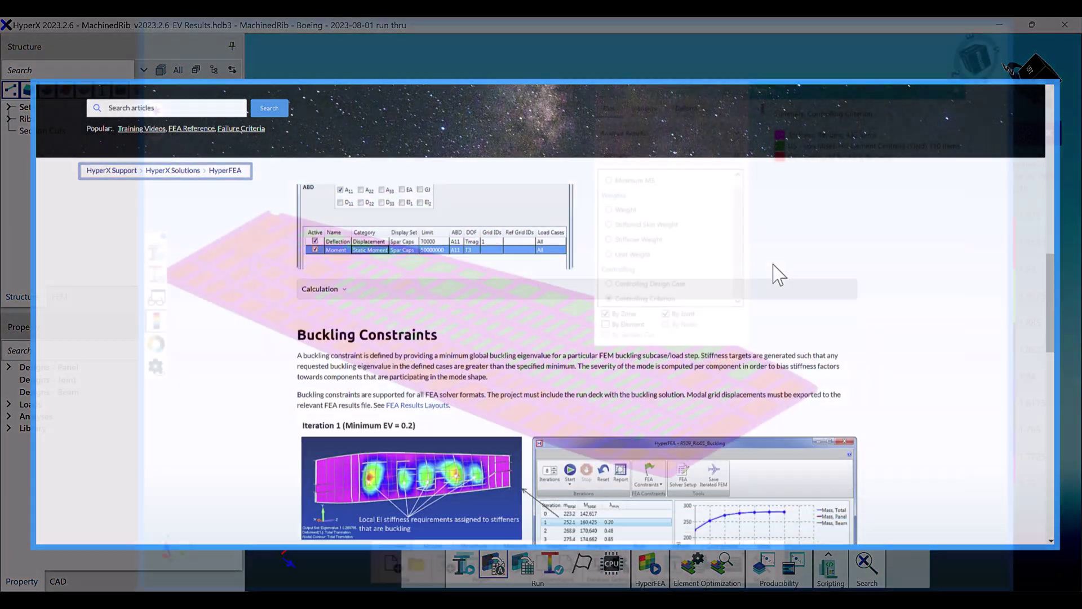